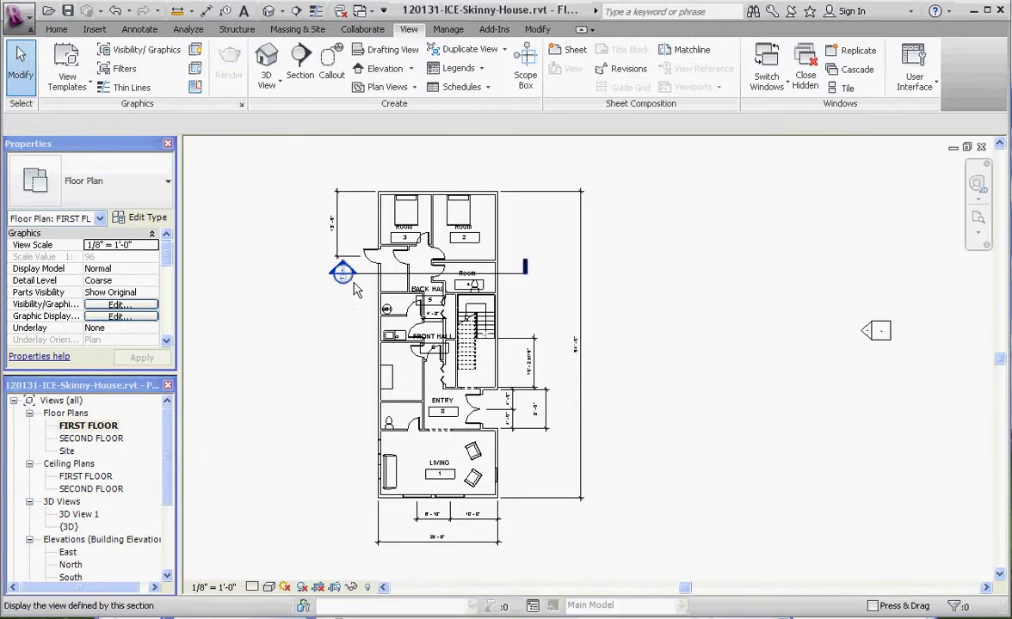
# - Open the building section from its marker in the first floor plan and examine the interior walls between the levels
pyautogui.scroll(4, 330, 255)
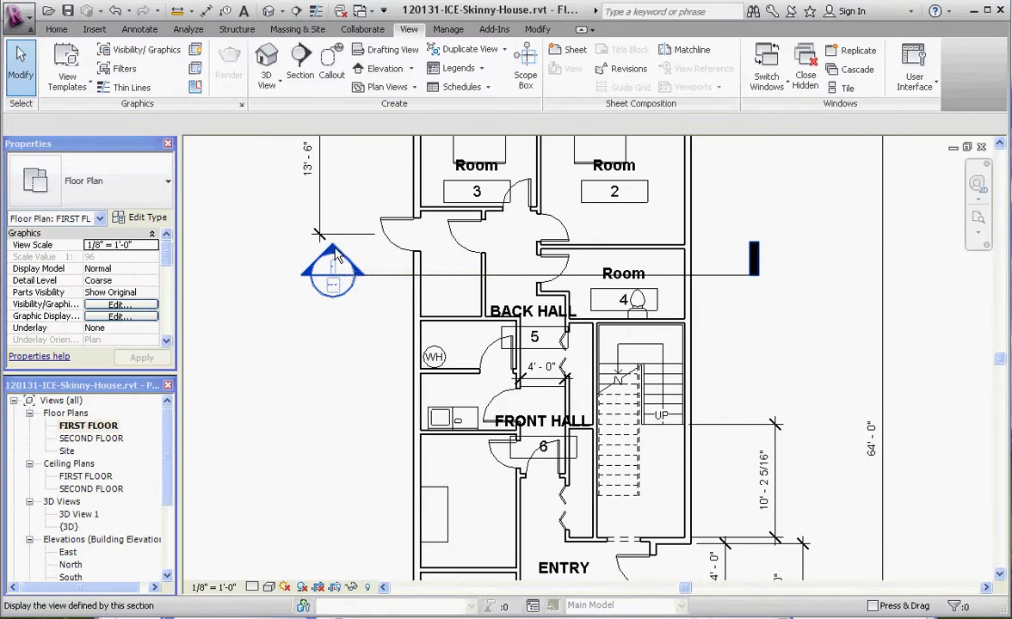
pyautogui.doubleClick(331, 254)
pyautogui.scroll(3, 538, 407)
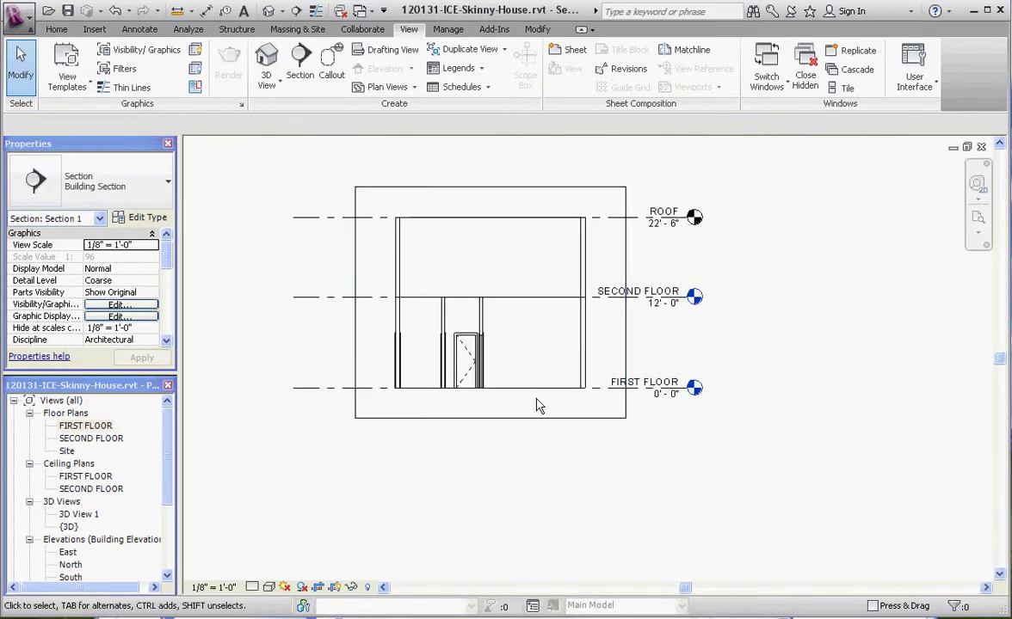
pyautogui.scroll(-2, 707, 247)
pyautogui.moveTo(707, 245); pyautogui.dragTo(694, 289, button='middle')
pyautogui.scroll(2, 694, 259)
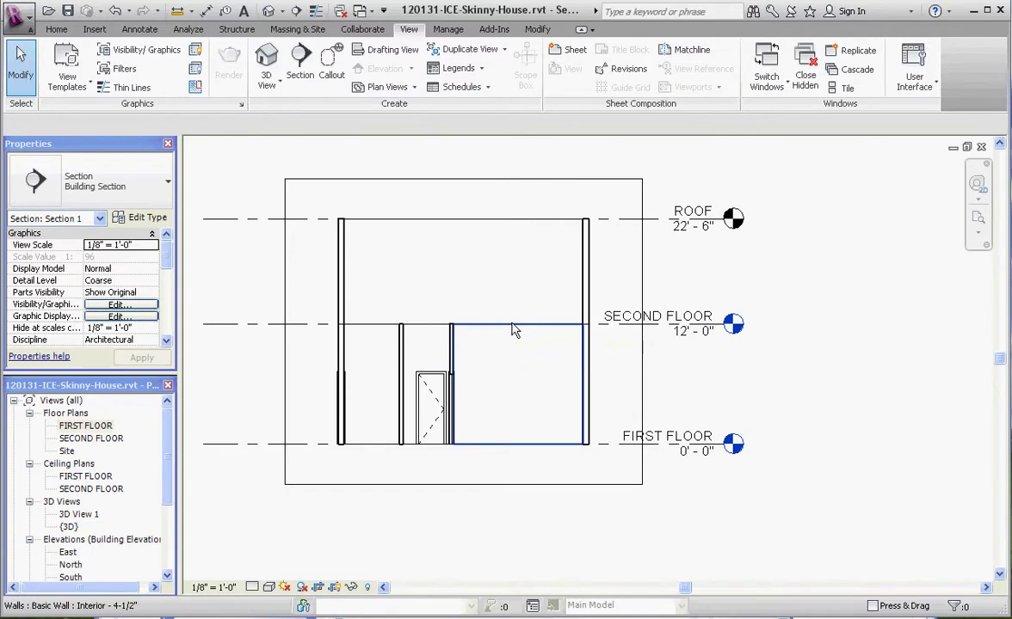
pyautogui.scroll(2, 401, 349)
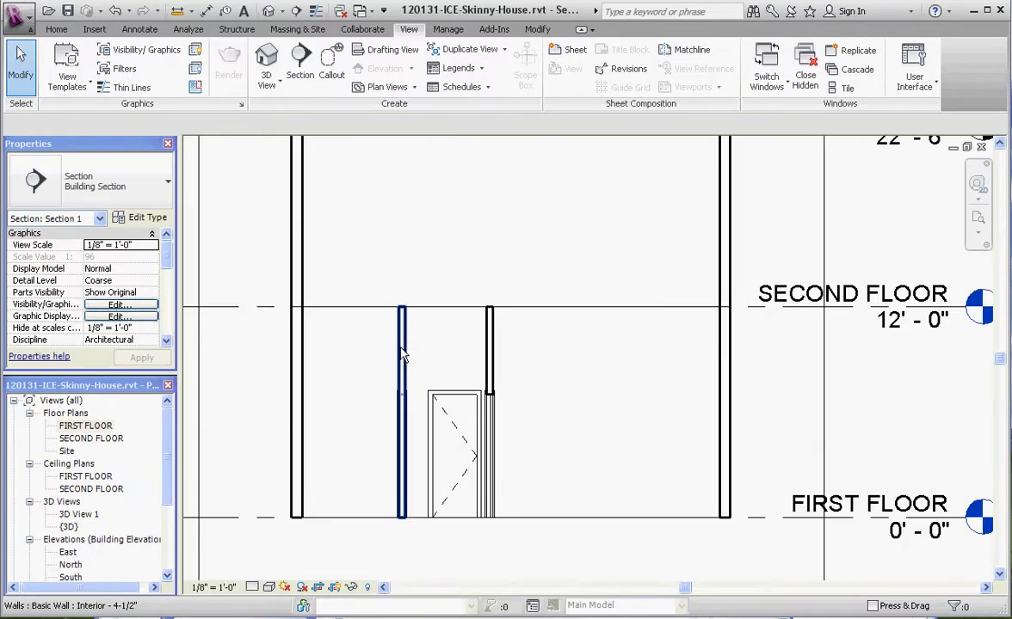
pyautogui.scroll(-3, 418, 334)
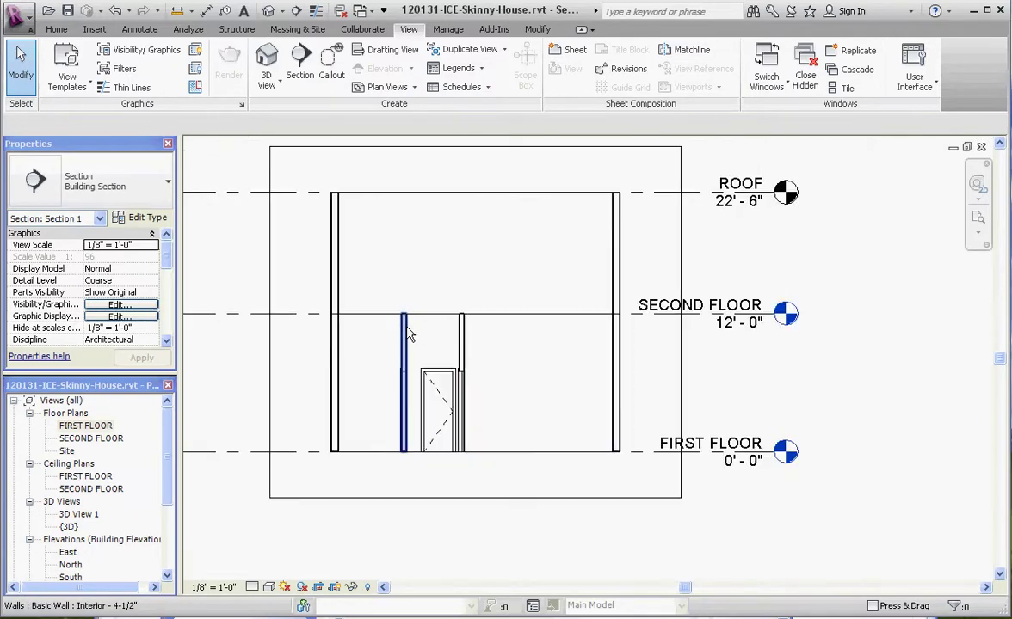
pyautogui.scroll(2, 481, 327)
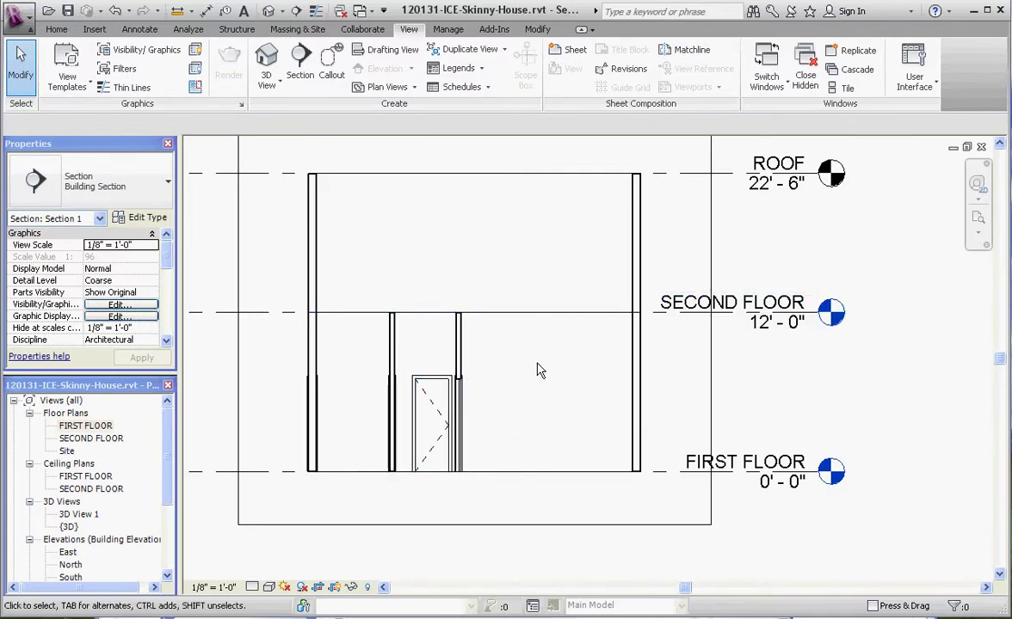
# - Select Room 4 and the interior walls in the section one by one to inspect how high they reach
pyautogui.click(539, 403)
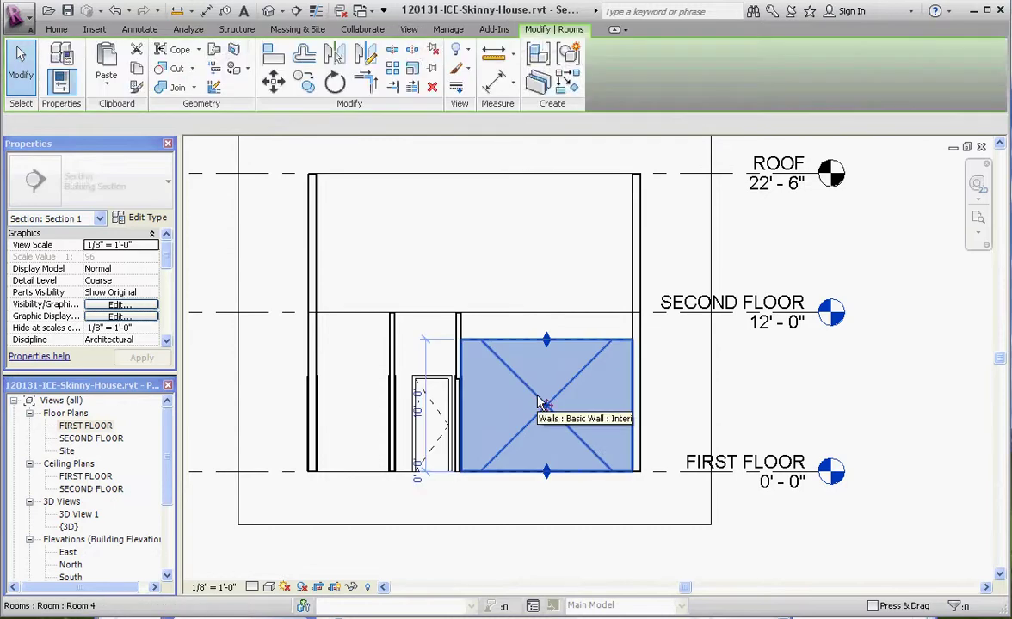
pyautogui.click(512, 322)
pyautogui.press('Escape')
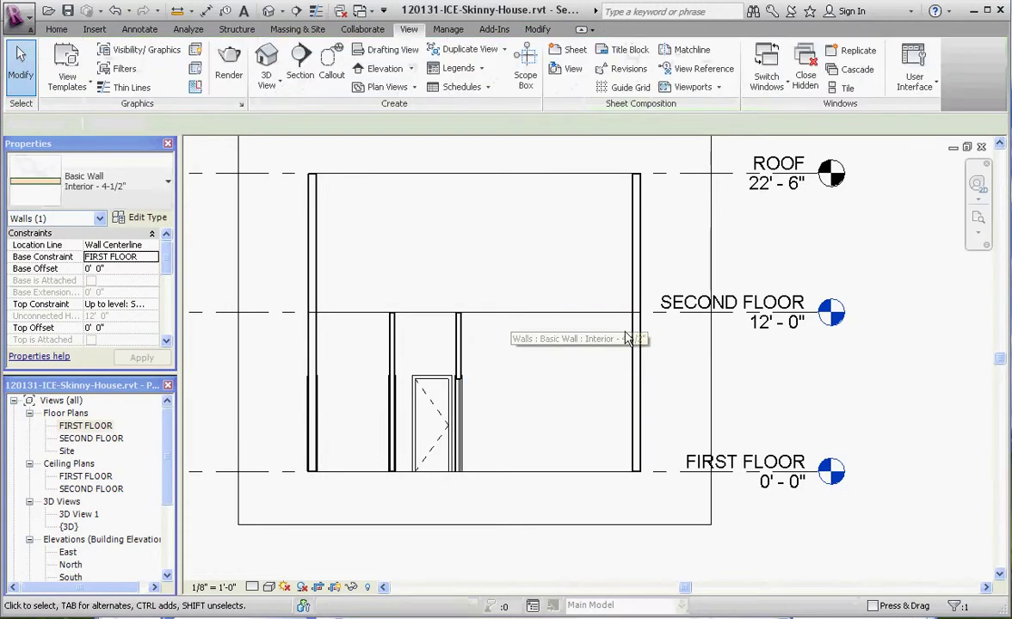
pyautogui.click(567, 320)
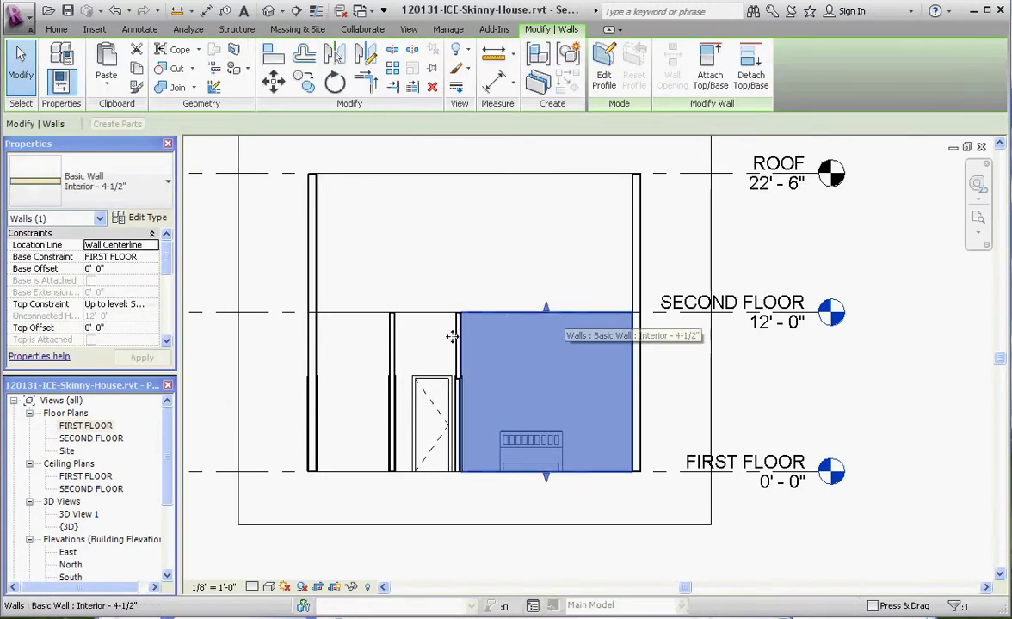
pyautogui.press('Escape')
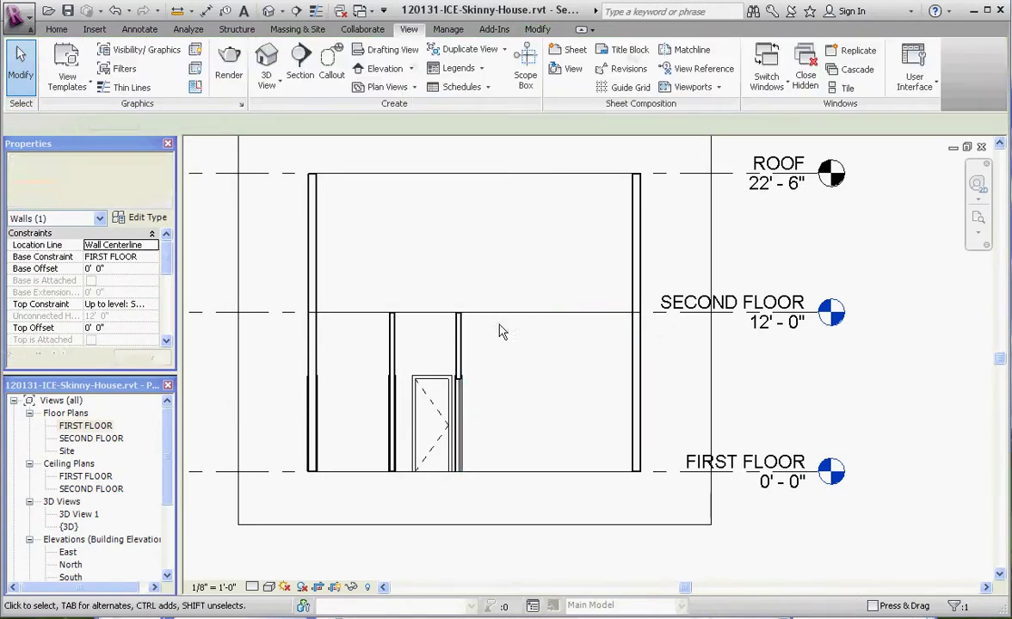
pyautogui.click(514, 316)
pyautogui.scroll(3, 527, 357)
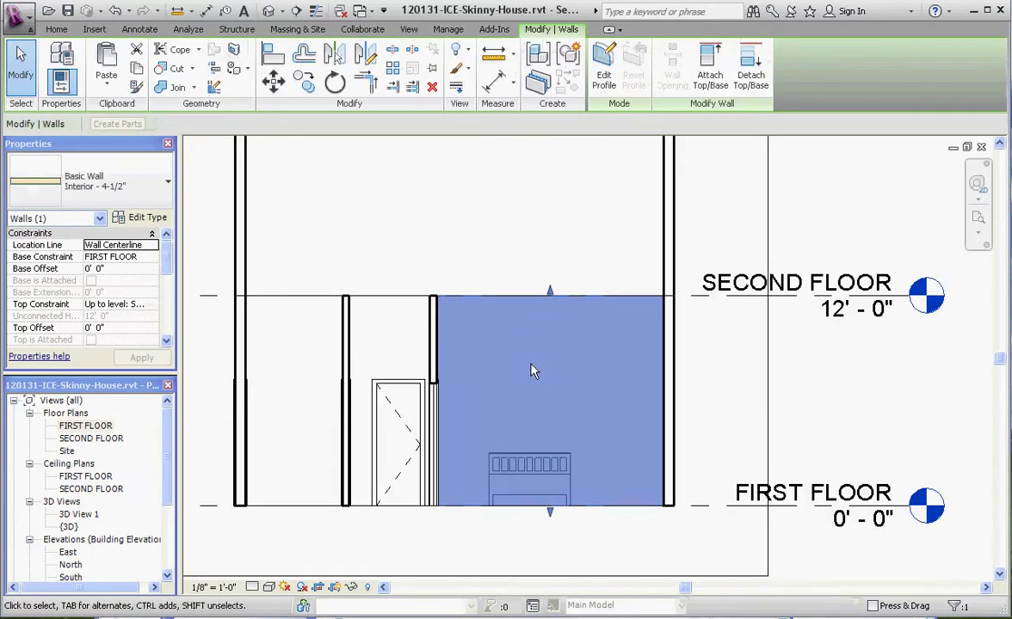
pyautogui.press('Escape')
pyautogui.click(417, 302)
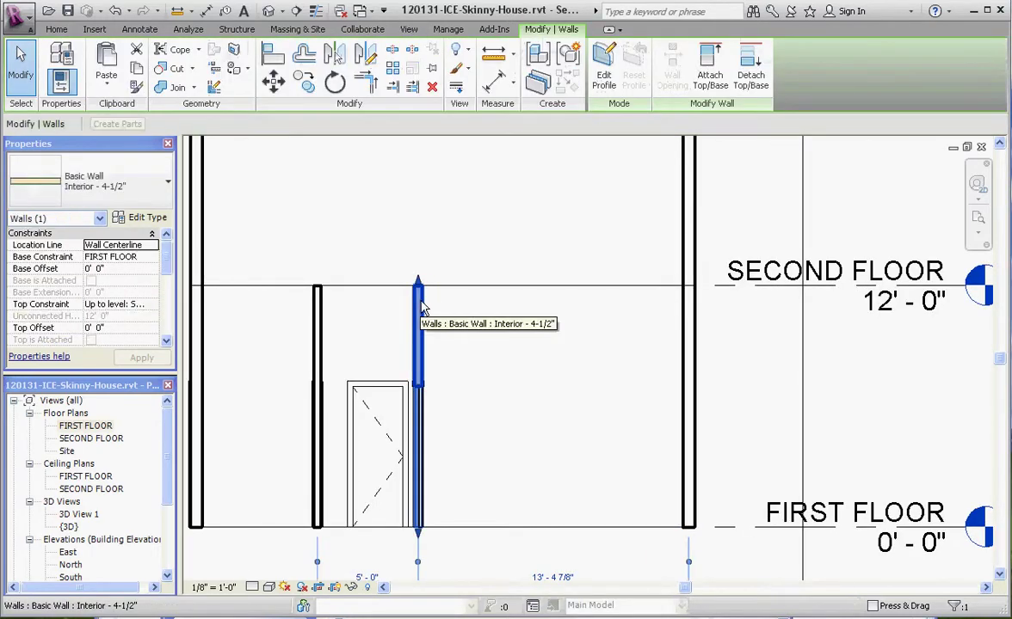
pyautogui.press('Escape')
pyautogui.scroll(-1, 465, 335)
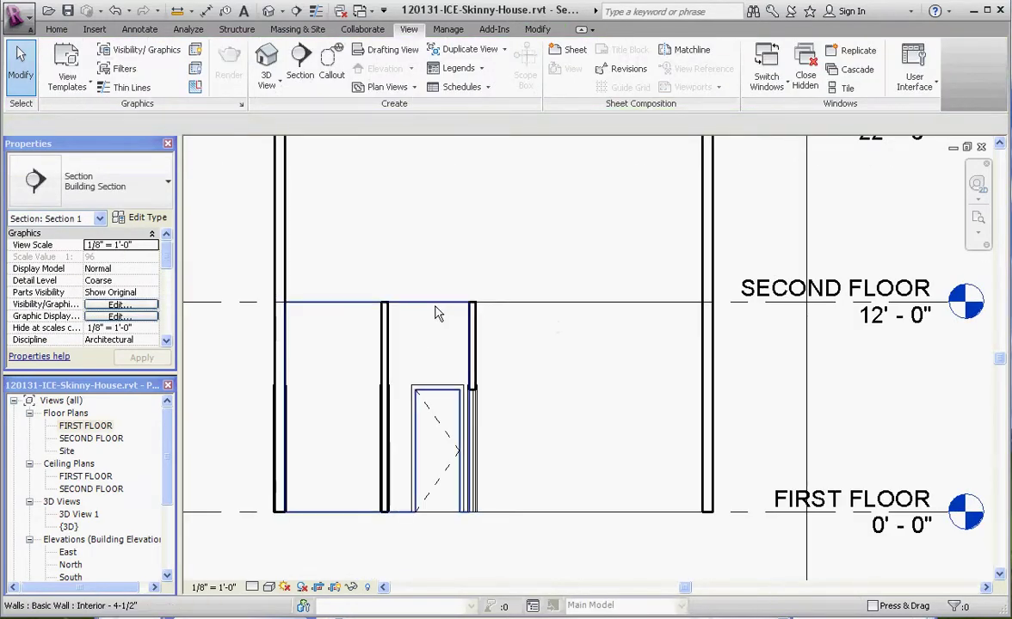
pyautogui.scroll(-1, 433, 310)
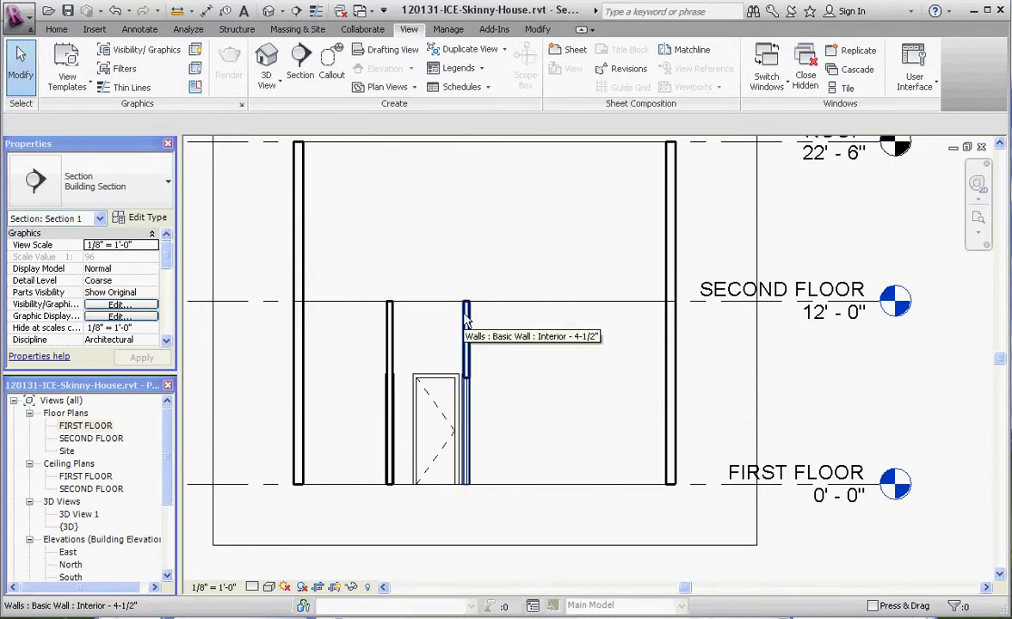
pyautogui.scroll(2, 454, 331)
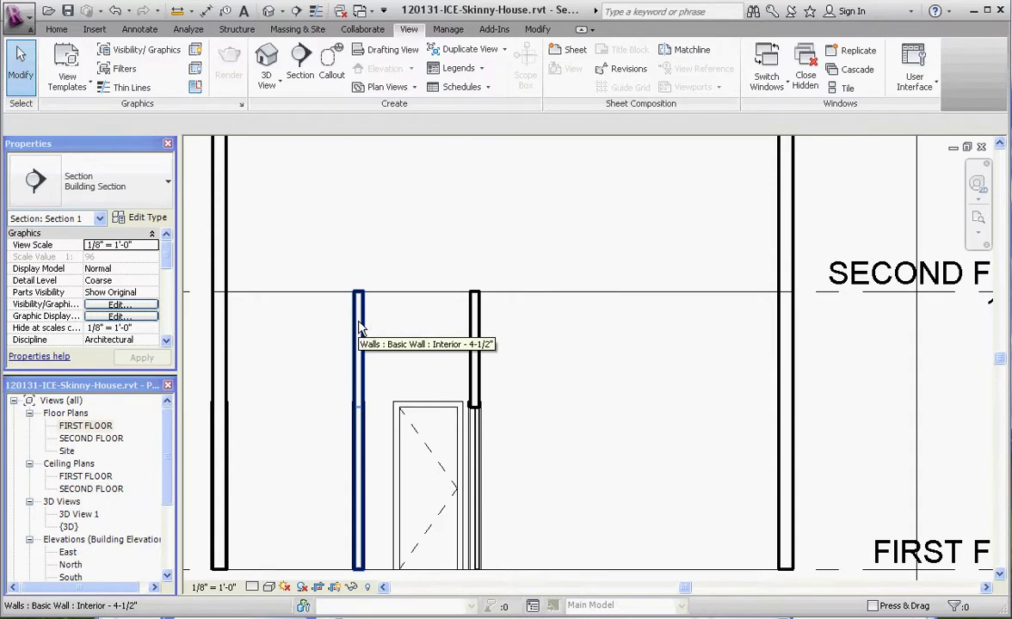
pyautogui.scroll(1, 356, 344)
pyautogui.scroll(-2, 354, 356)
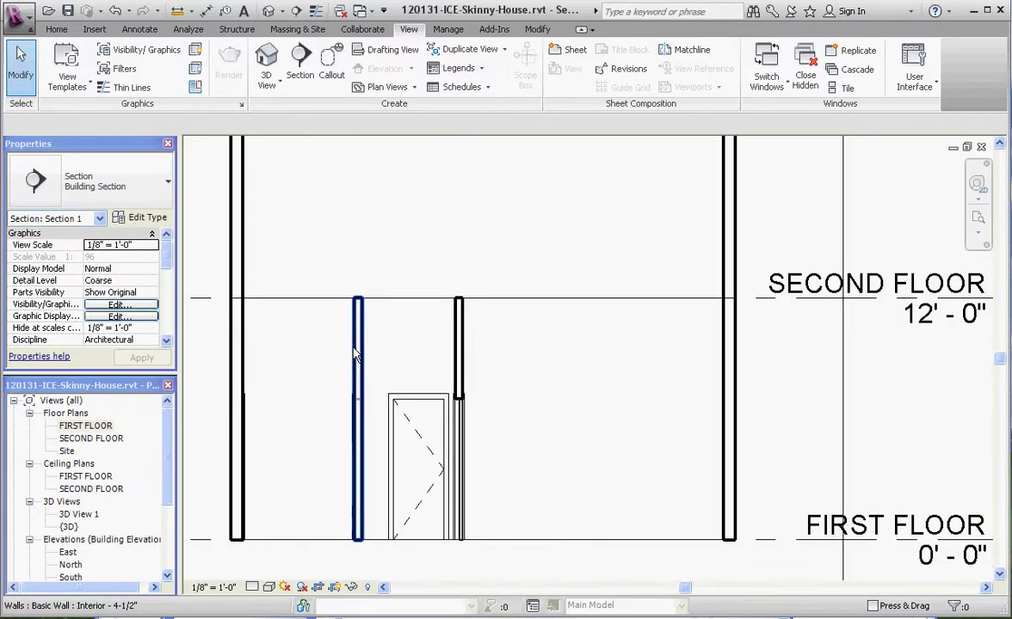
# - Review the FIRST FLOOR plan and open the SECOND FLOOR plan
pyautogui.doubleClick(93, 426)
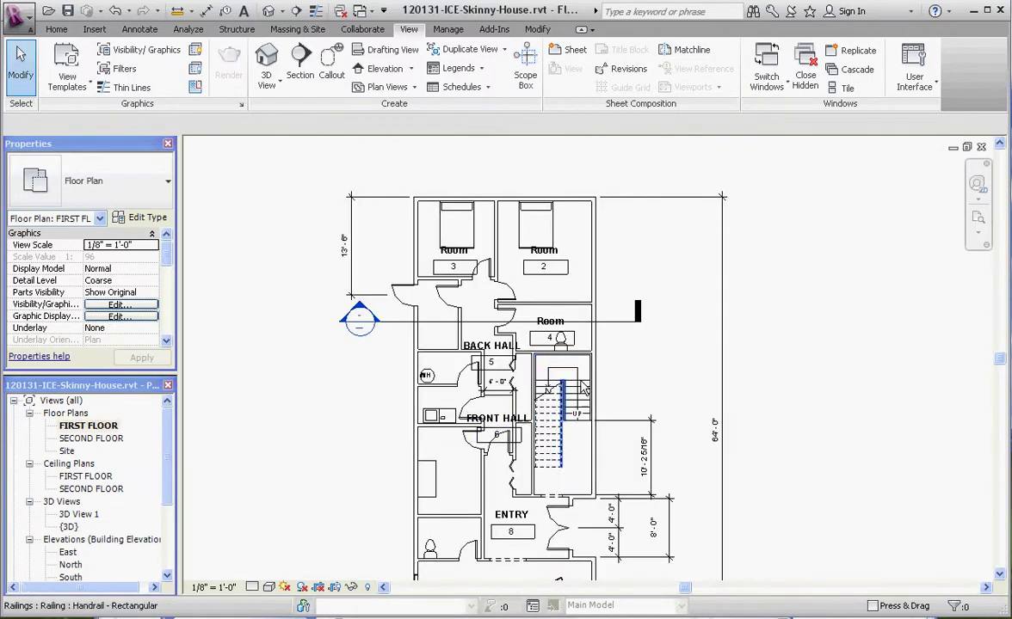
pyautogui.scroll(2, 582, 389)
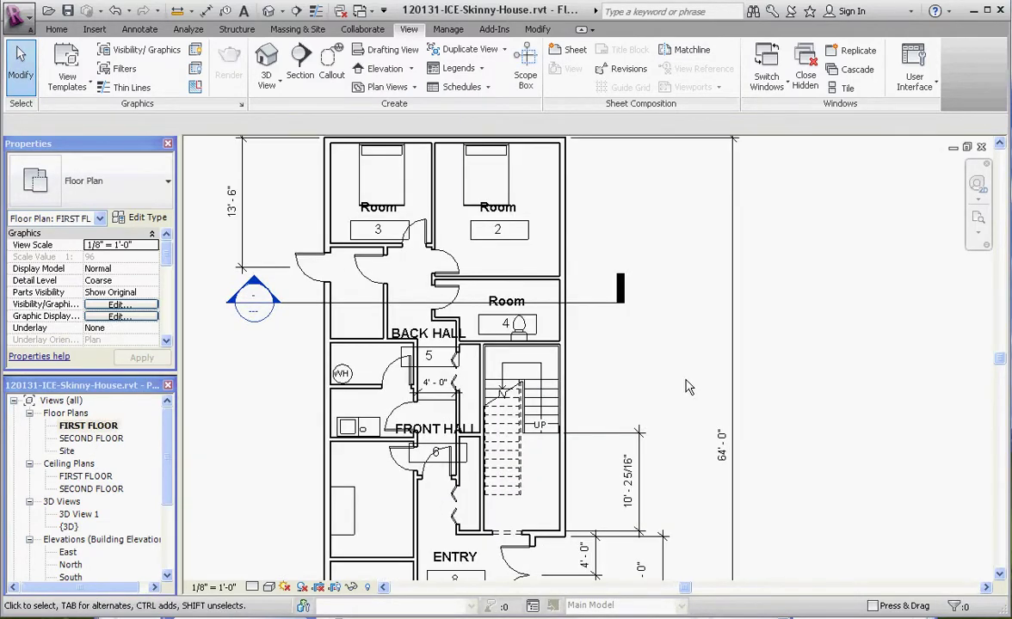
pyautogui.doubleClick(101, 440)
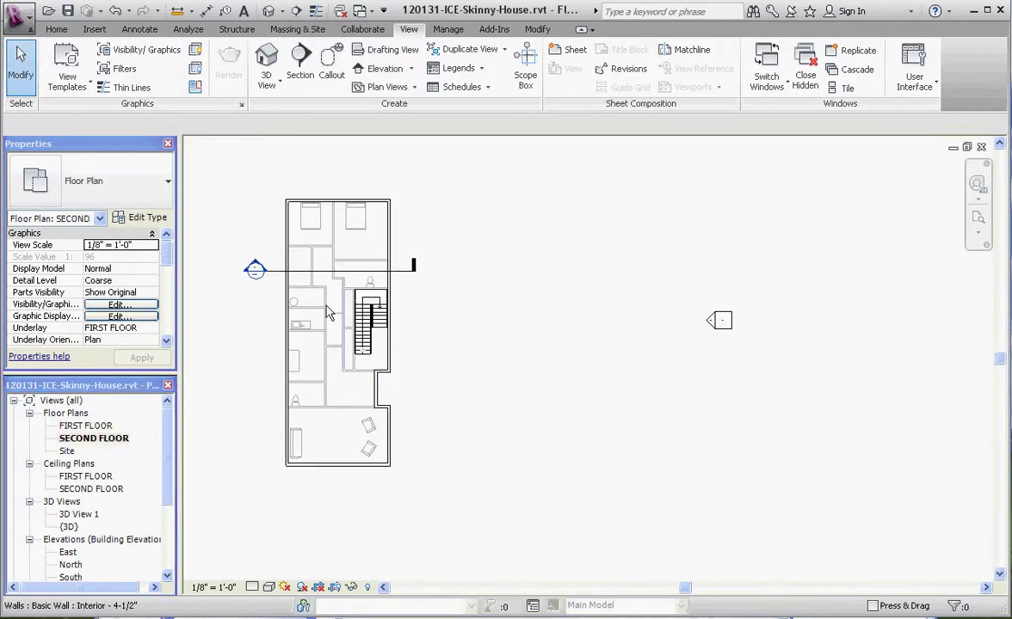
pyautogui.scroll(-2, 326, 306)
pyautogui.scroll(3, 329, 300)
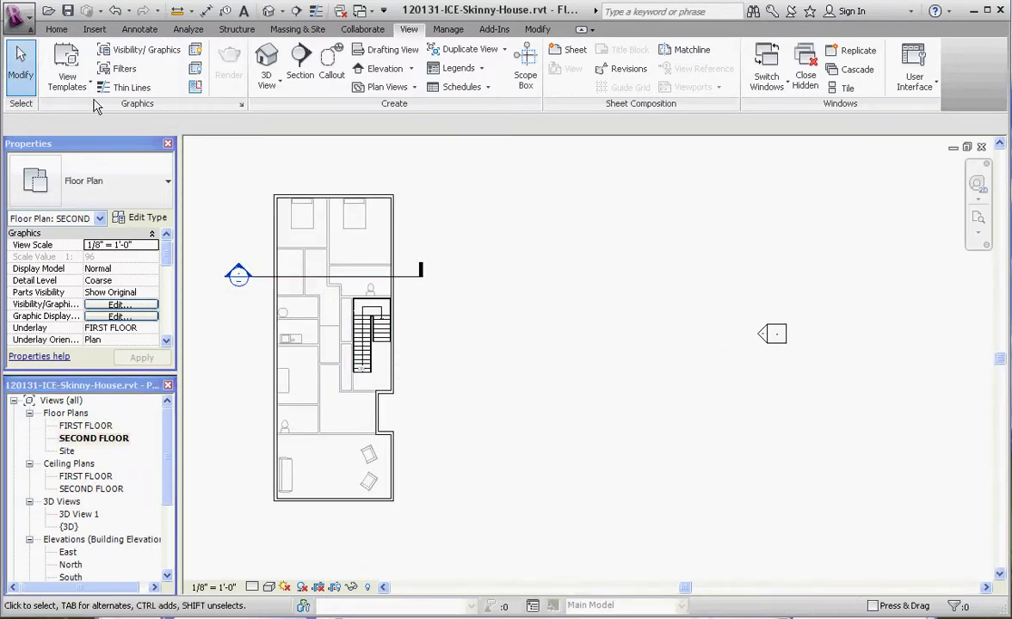
# - Start a new floor on the second floor with type Wood Joist 10" - Wood Finish, saving the project when reminded
pyautogui.click(56, 30)
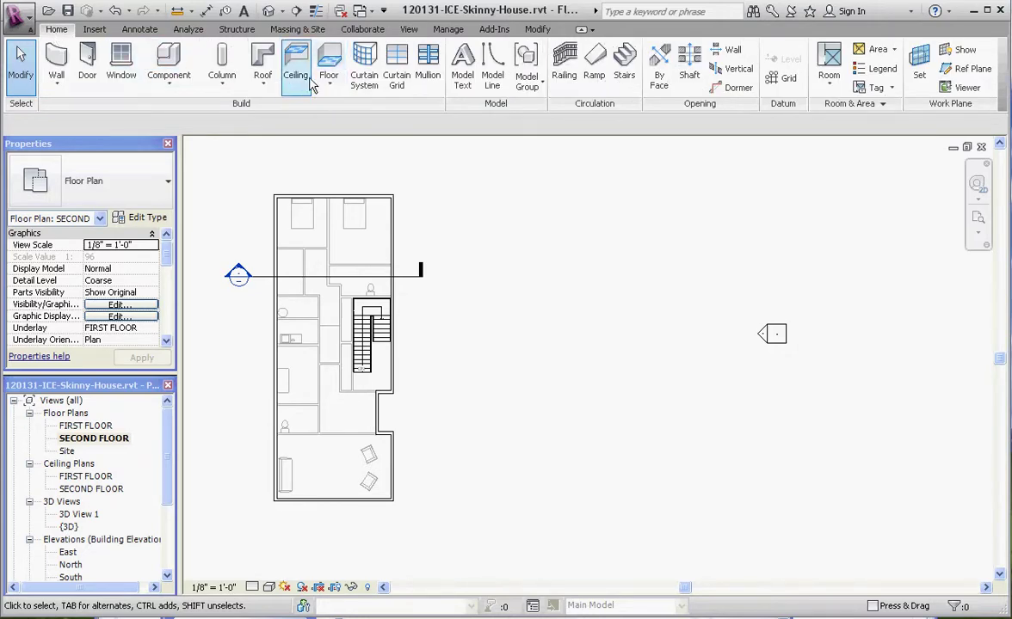
pyautogui.click(332, 64)
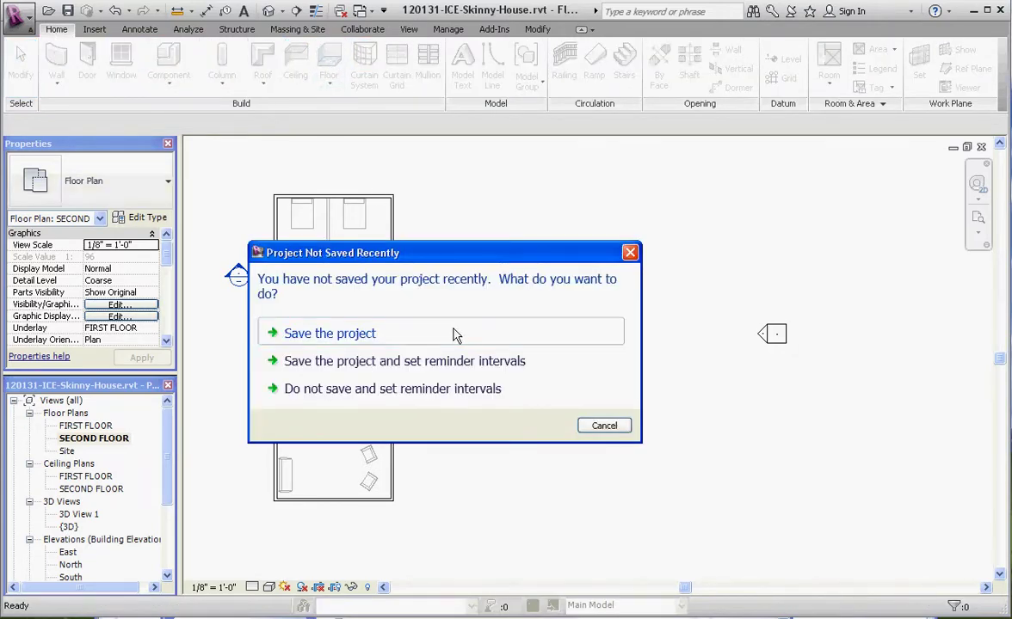
pyautogui.click(400, 342)
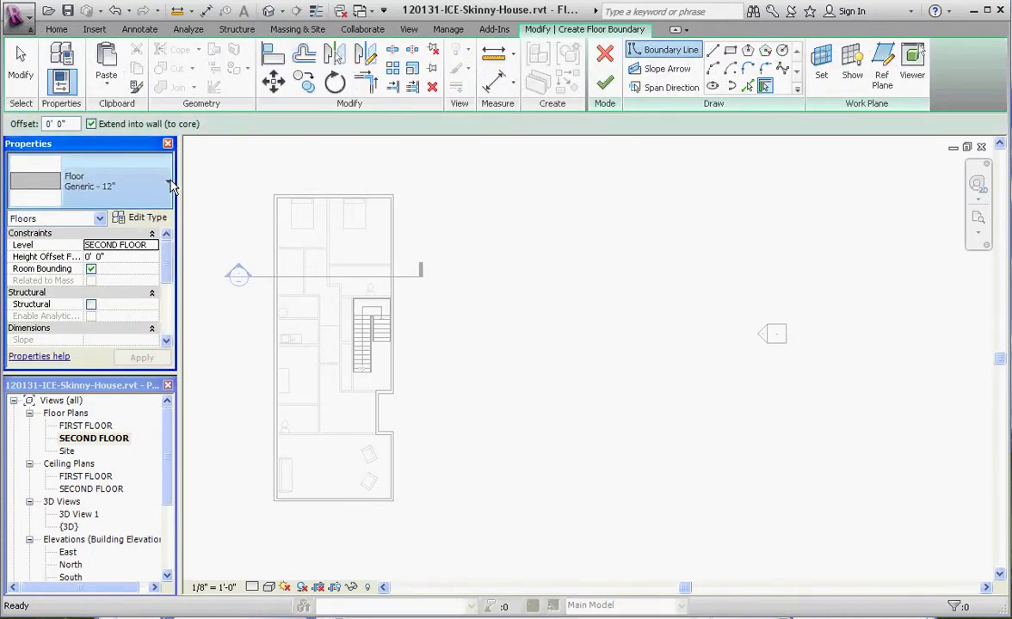
pyautogui.click(169, 184)
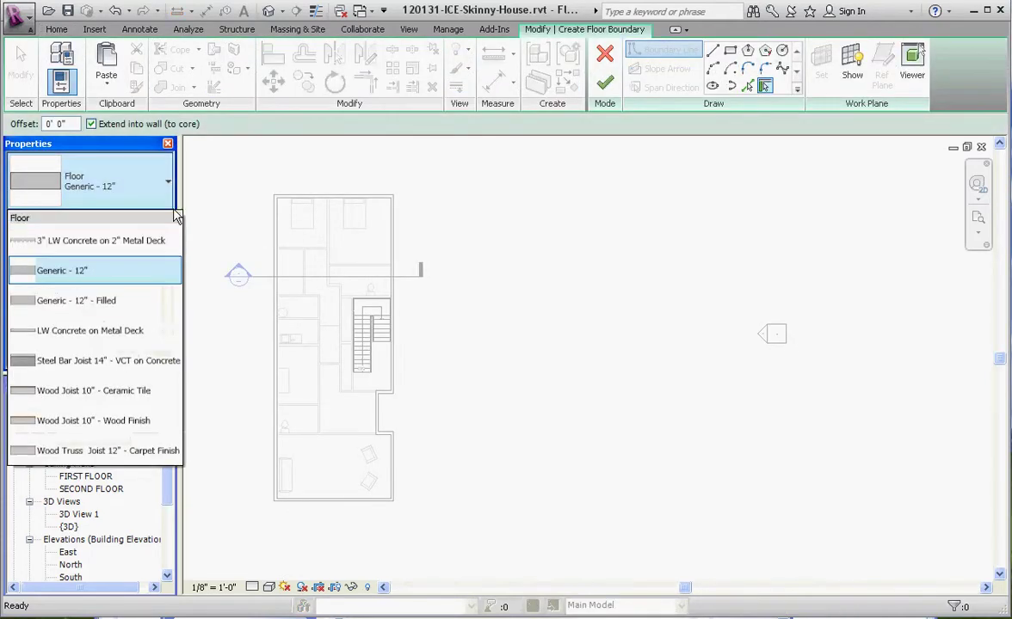
pyautogui.click(134, 423)
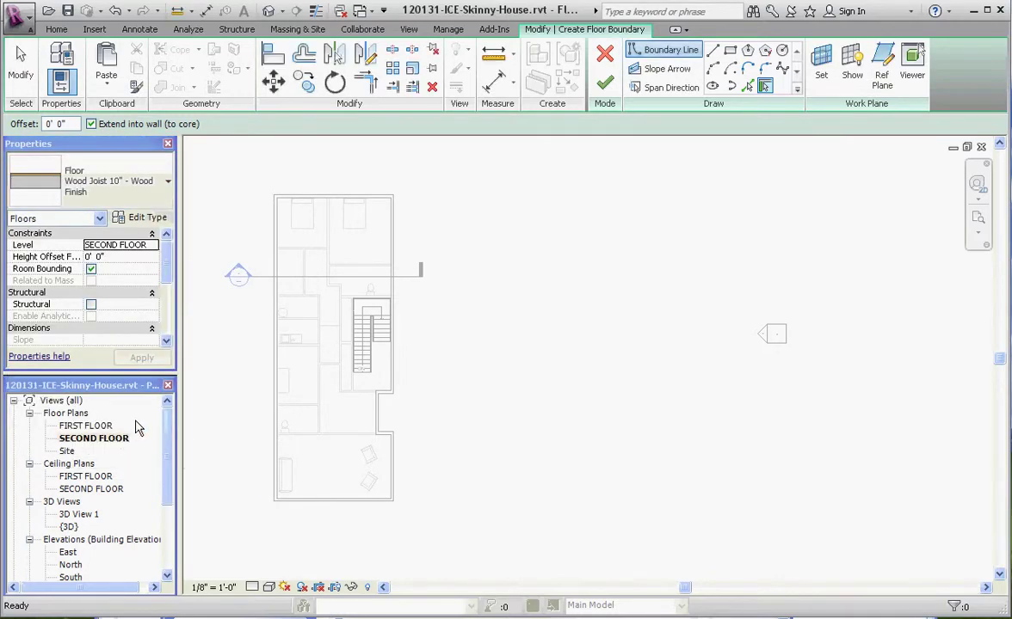
# - Duplicate the current floor type under the name "Wood Joist 10" - Wood Finish - DW"
pyautogui.click(148, 217)
pyautogui.click(594, 125)
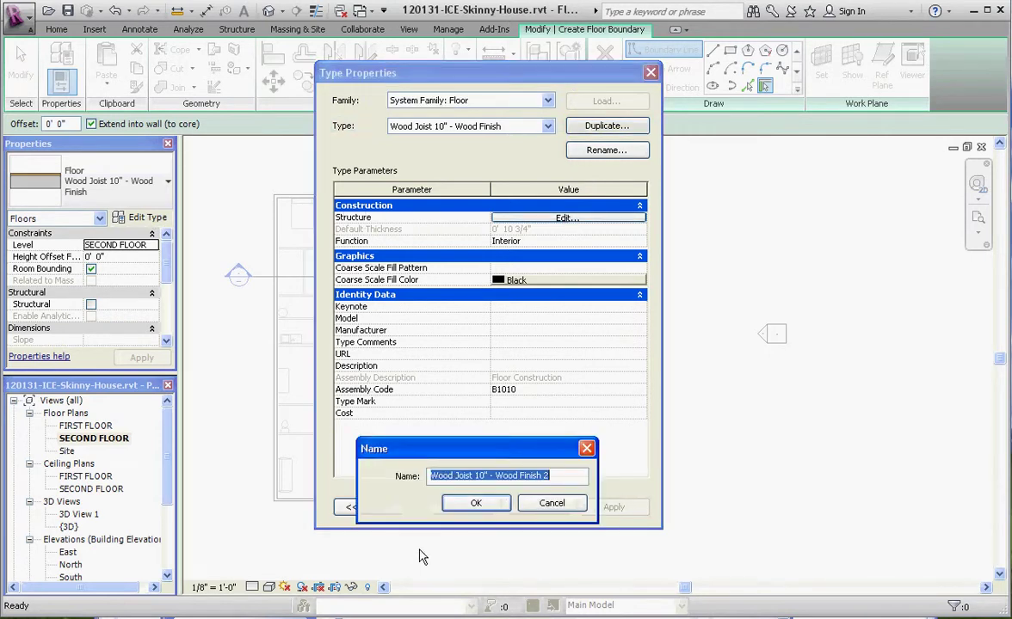
pyautogui.click(561, 482)
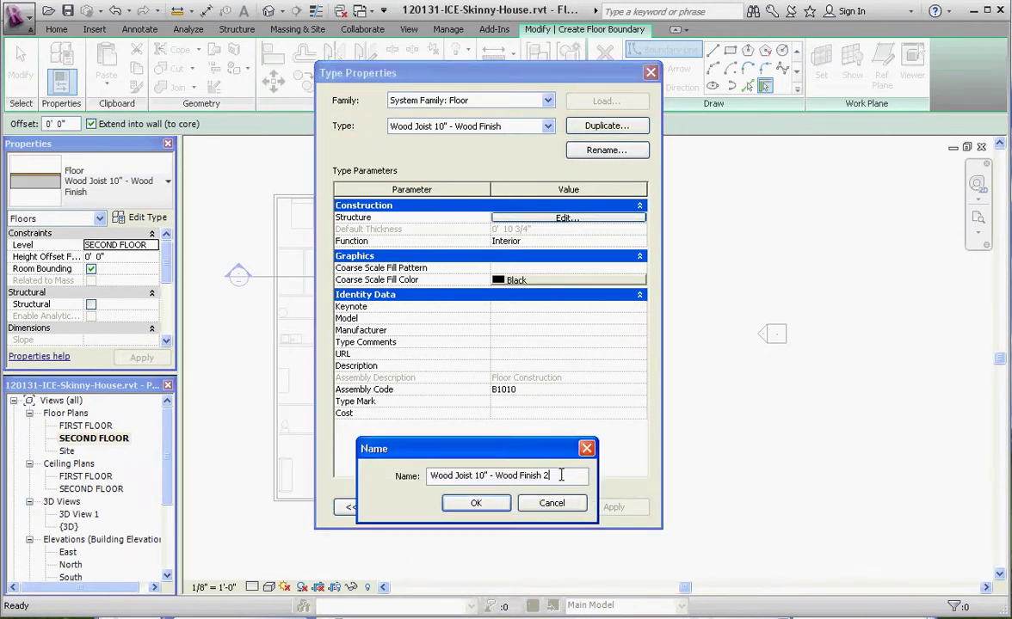
pyautogui.press('BackSpace')
pyautogui.press('BackSpace')
pyautogui.write('-')
pyautogui.press('BackSpace')
pyautogui.press('BackSpace')
pyautogui.click(475, 503)
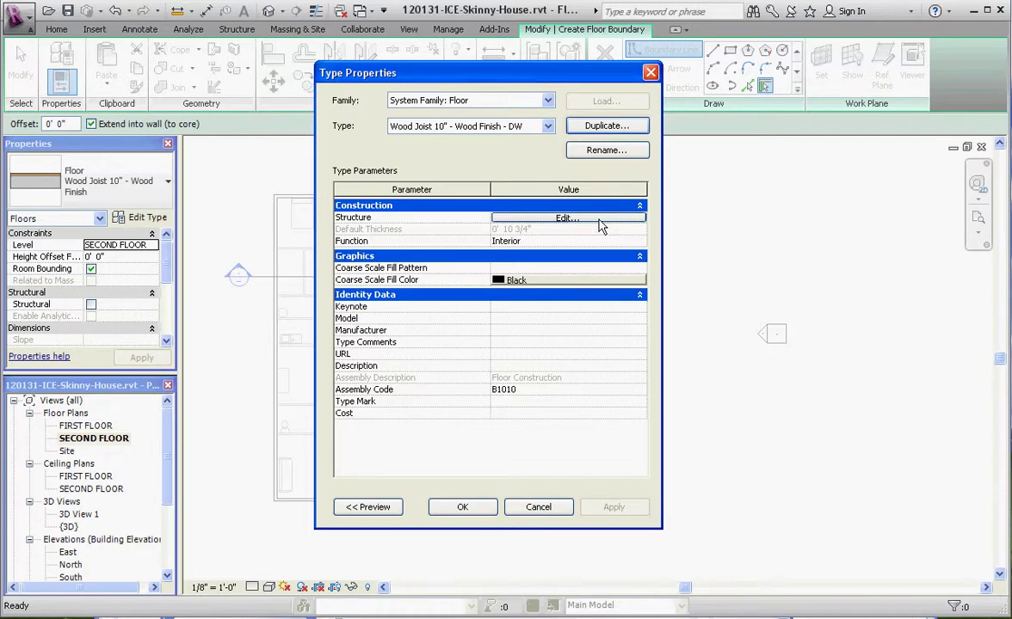
# - Edit the new floor type's structure and insert a layer beneath the lower core boundary
pyautogui.click(599, 221)
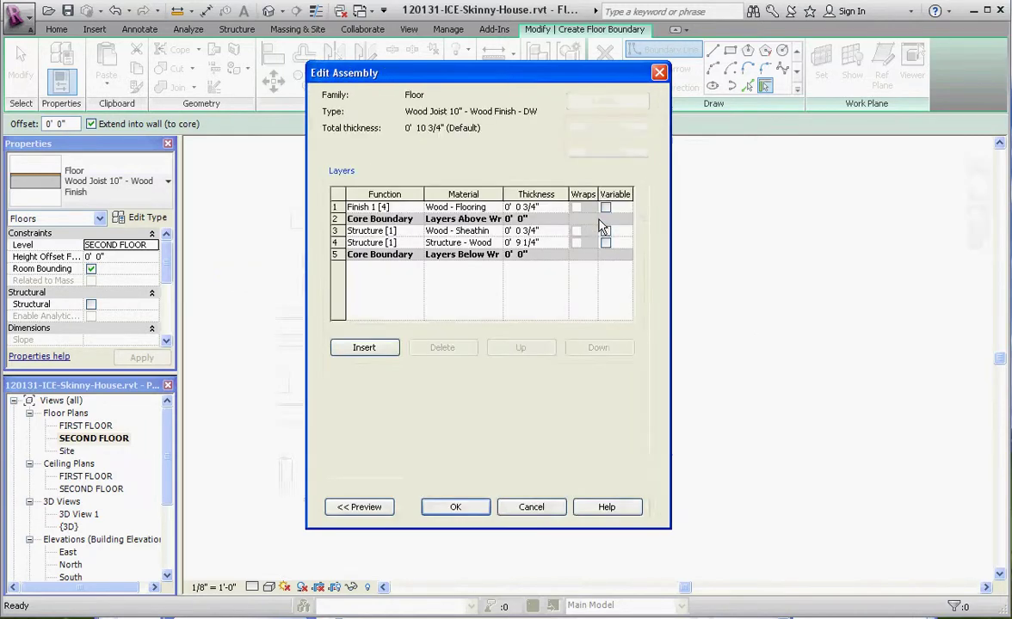
pyautogui.click(384, 353)
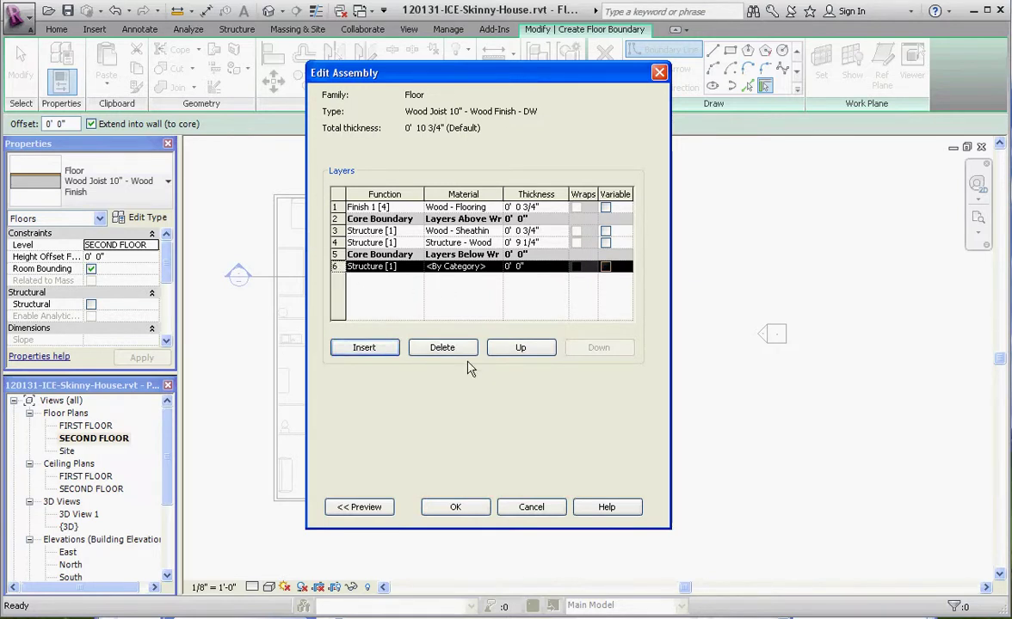
# - Try moving the new layer up through the assembly and return it to the position beneath the lower core boundary
pyautogui.click(520, 346)
pyautogui.click(521, 347)
pyautogui.click(520, 347)
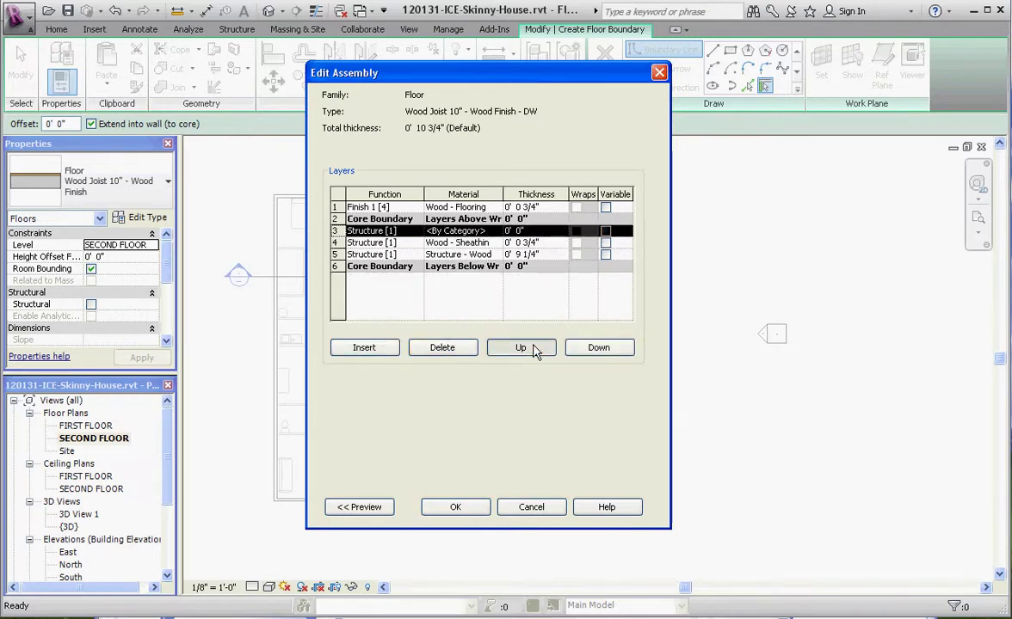
pyautogui.click(533, 350)
pyautogui.click(599, 350)
pyautogui.click(599, 350)
pyautogui.click(601, 351)
pyautogui.click(602, 353)
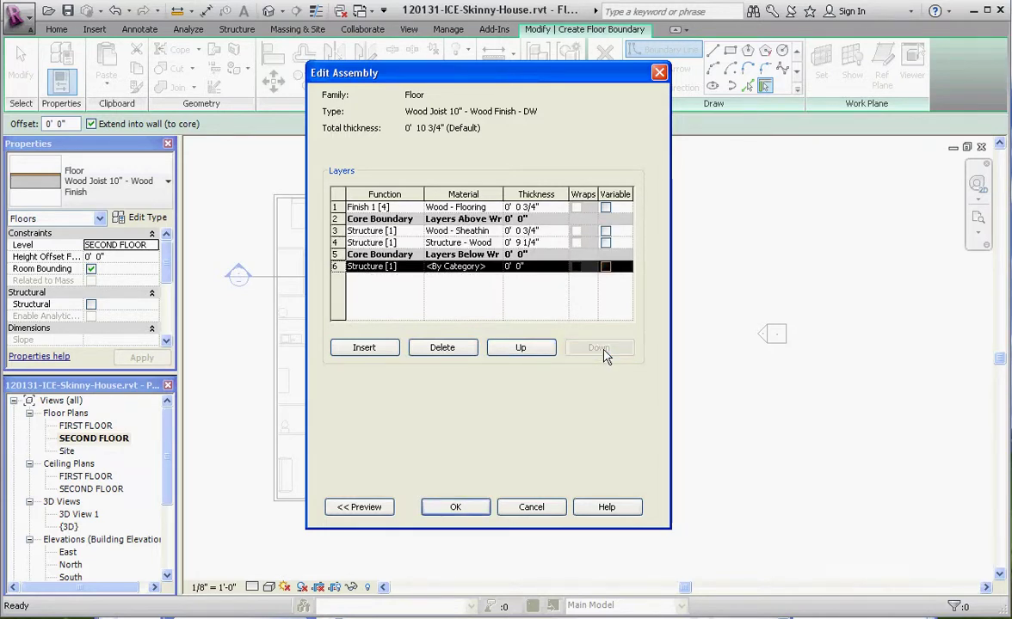
# - Set the new bottom layer's function to Finish 1 [4] and its material to Gypsum Wall Board
pyautogui.click(392, 267)
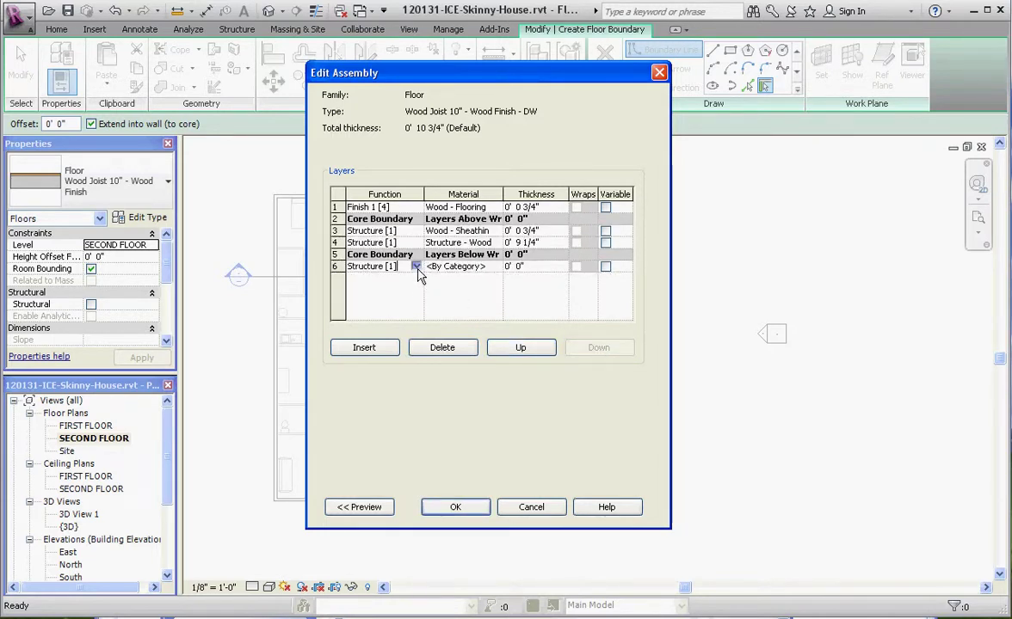
pyautogui.click(417, 267)
pyautogui.click(367, 308)
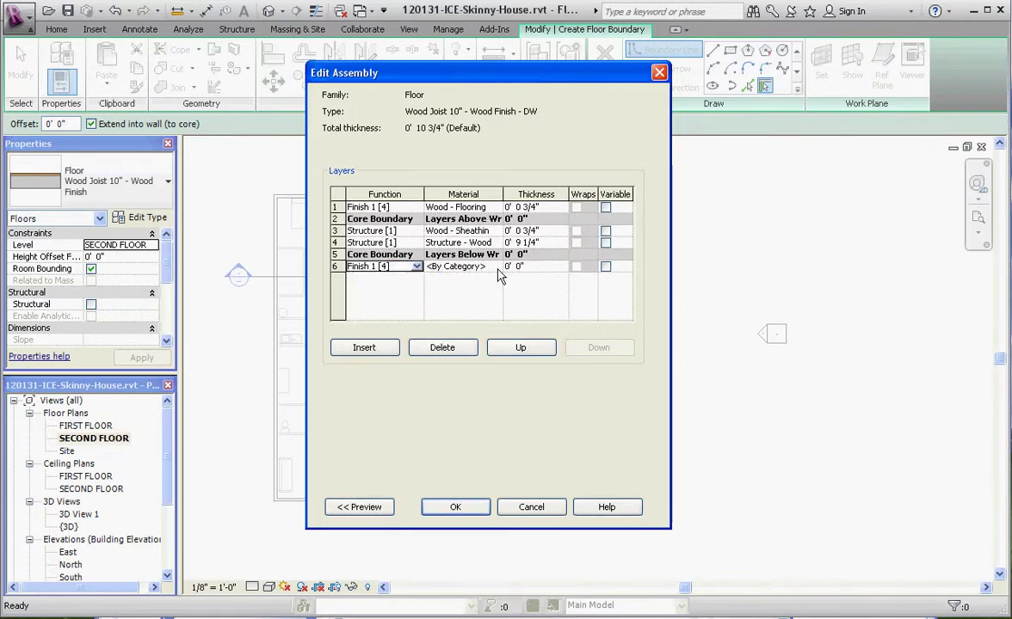
pyautogui.click(464, 267)
pyautogui.click(497, 267)
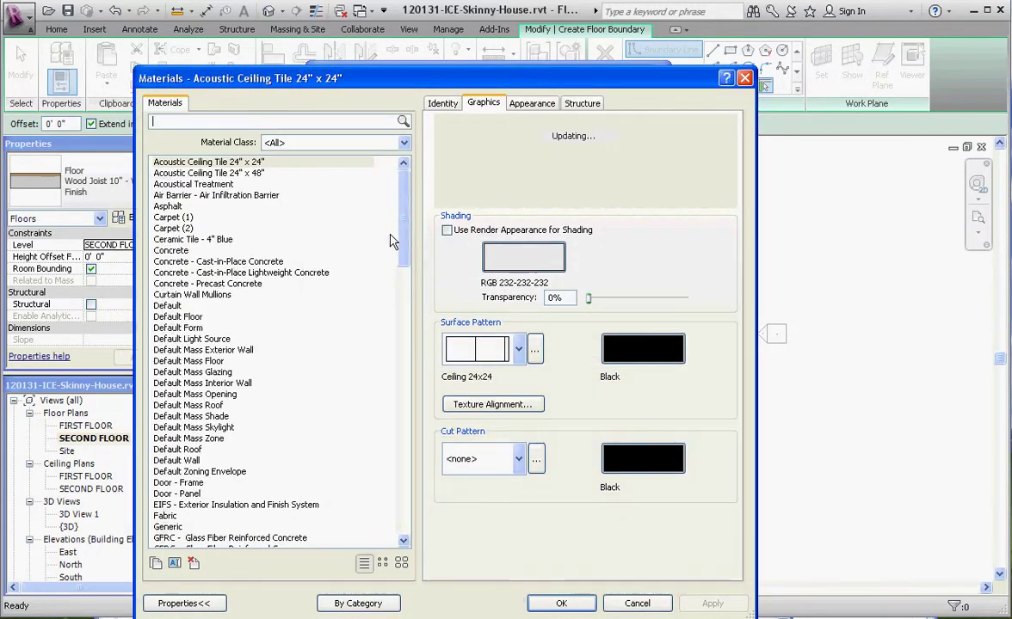
pyautogui.moveTo(410, 243); pyautogui.dragTo(398, 294)
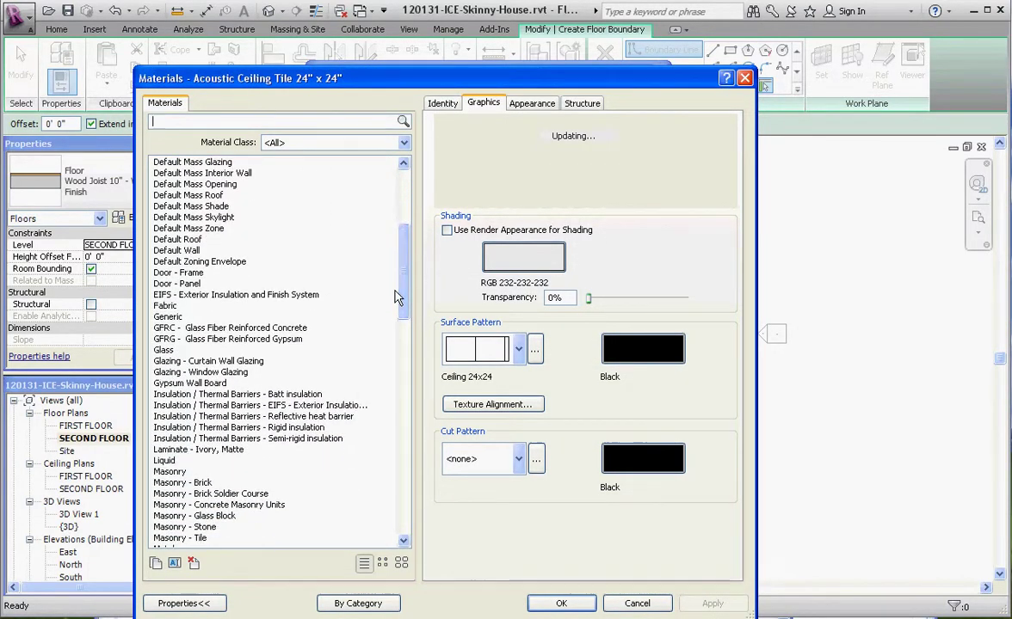
pyautogui.click(197, 383)
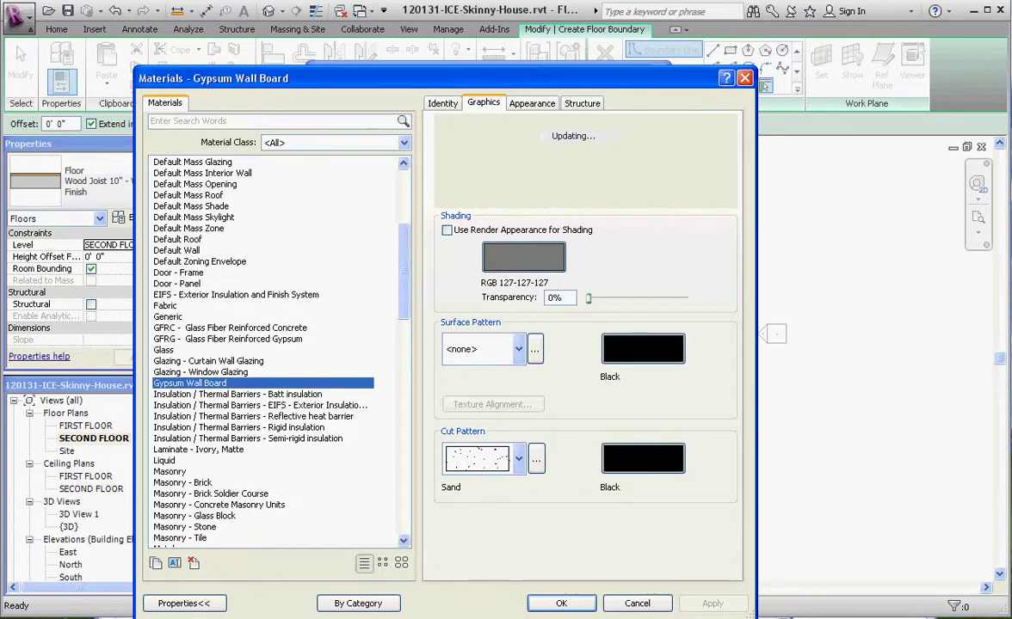
pyautogui.click(561, 605)
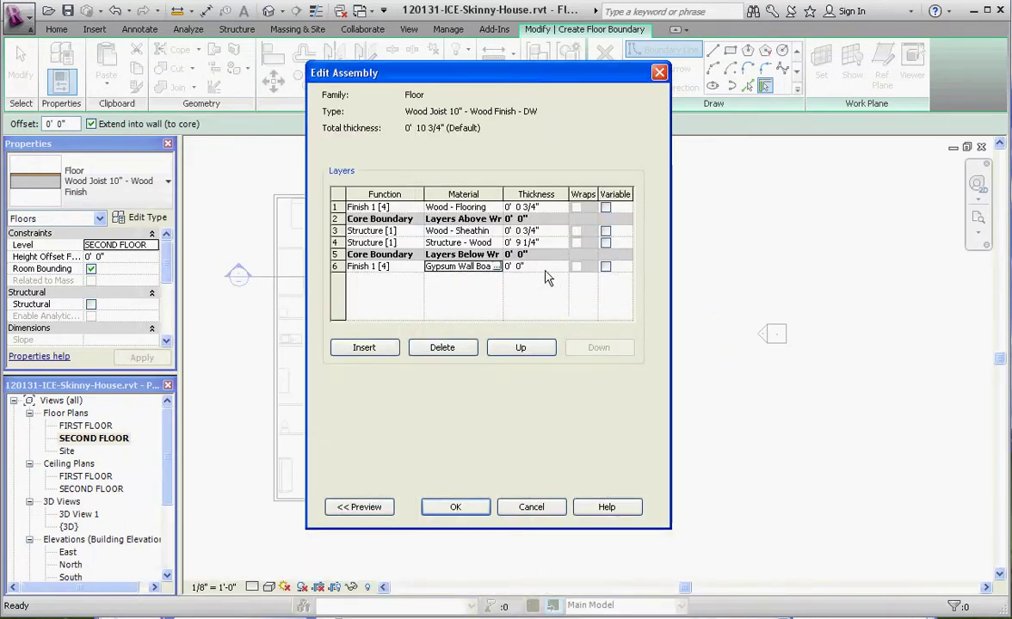
# - Set the gypsum layer's thickness to 5/8" and accept the assembly and the floor type properties
pyautogui.click(541, 266)
pyautogui.write('5/8')
pyautogui.click(494, 220)
pyautogui.click(604, 369)
pyautogui.click(543, 310)
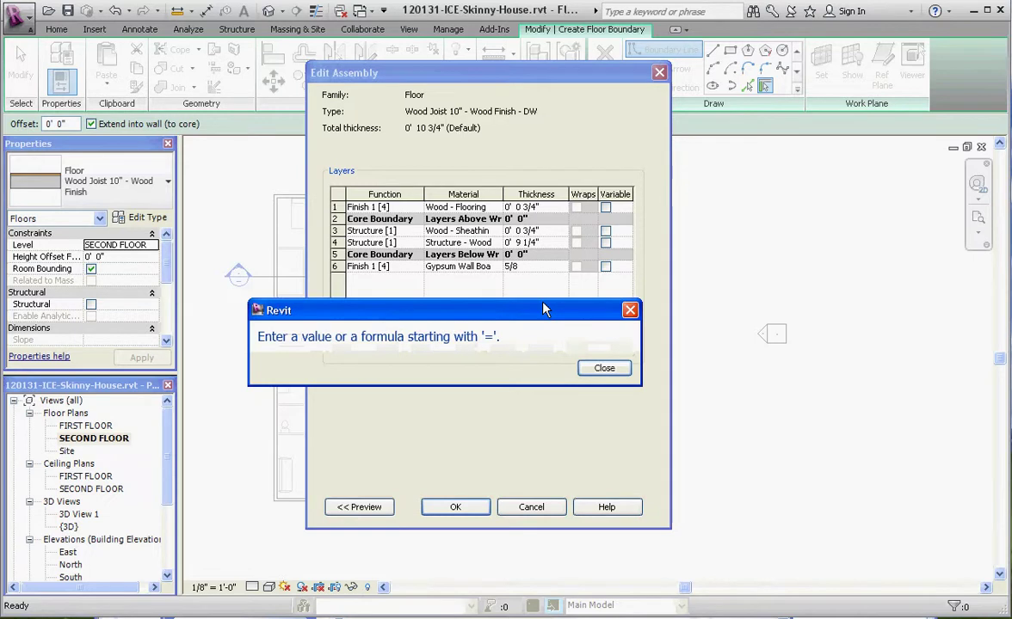
pyautogui.click(603, 366)
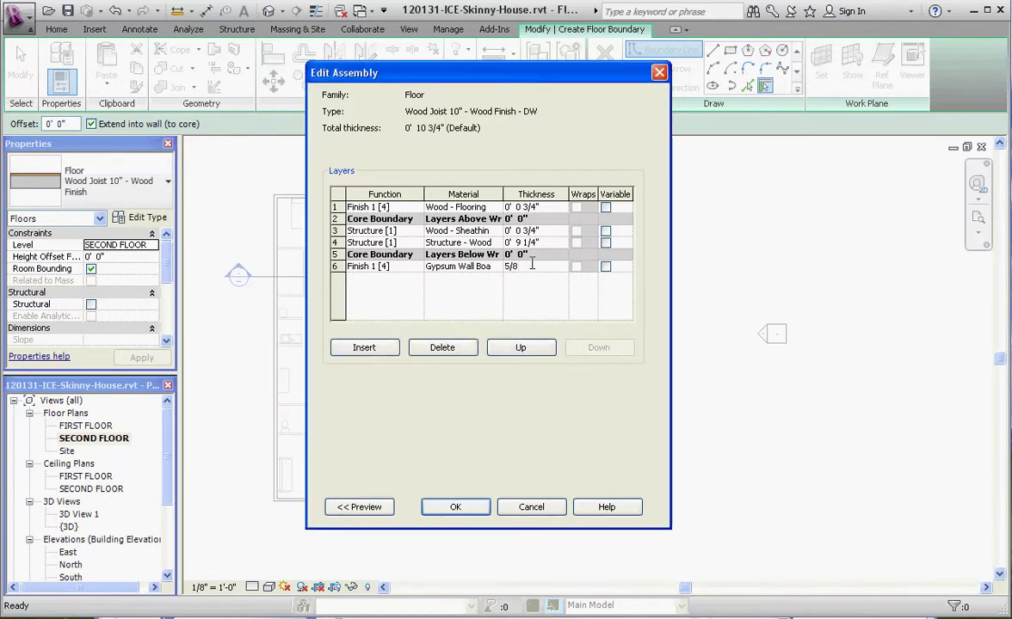
pyautogui.press('Tab')
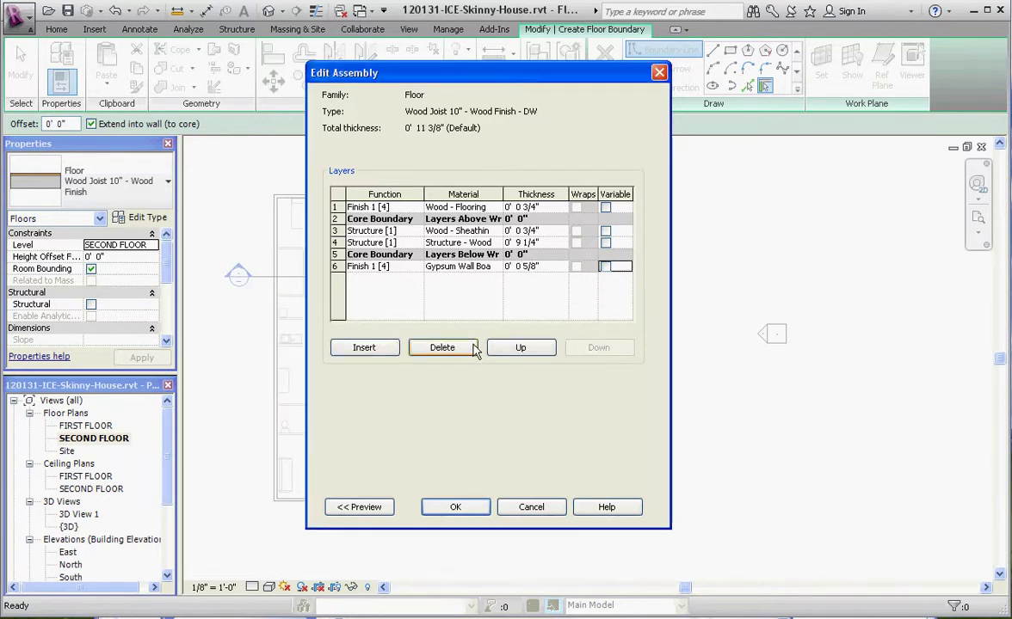
pyautogui.click(445, 512)
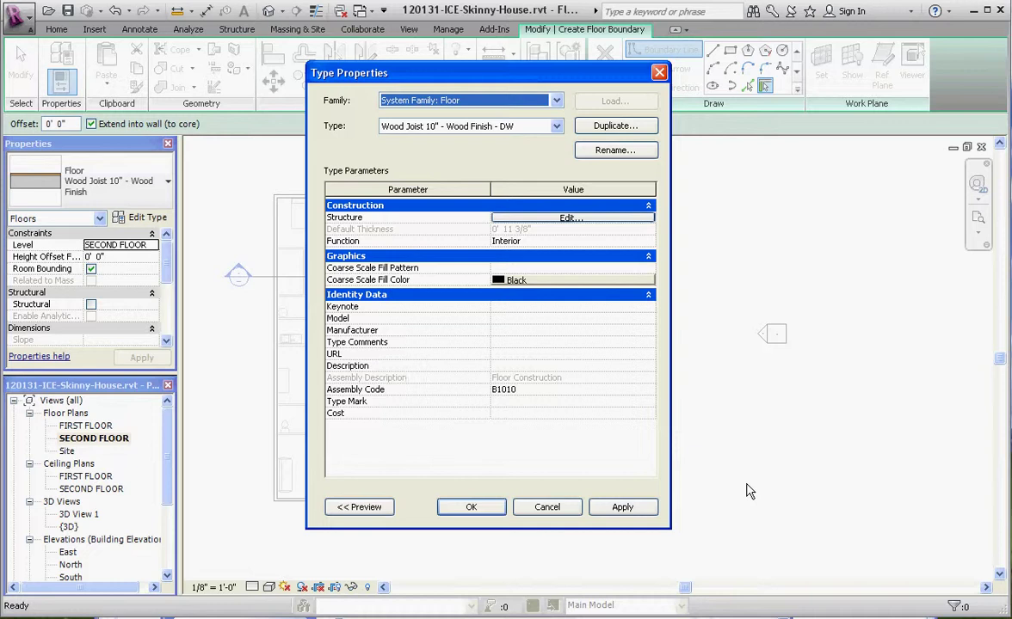
pyautogui.click(476, 507)
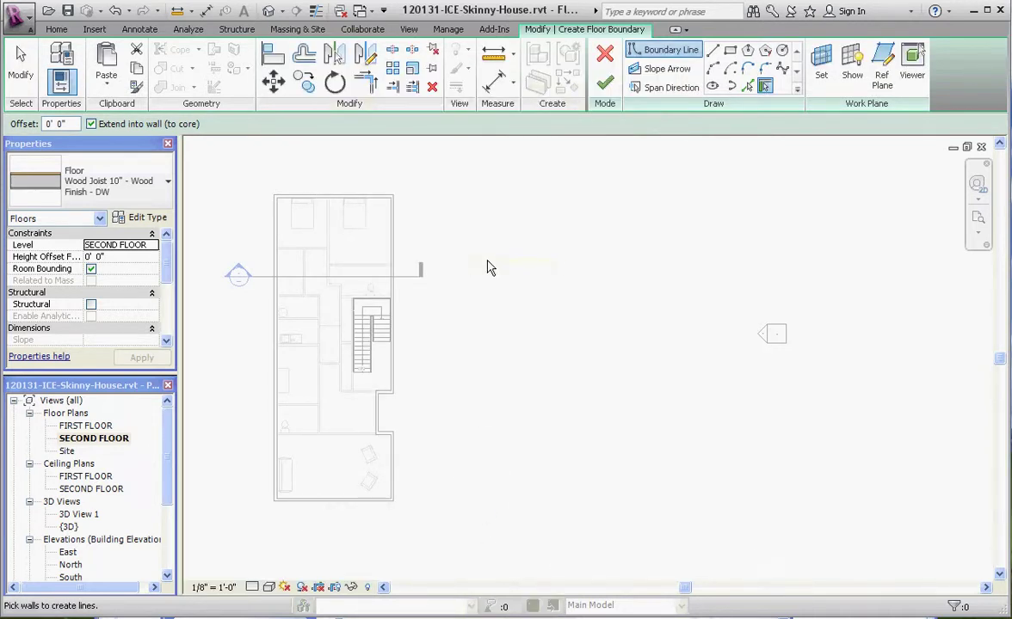
# - Pick the exterior walls along the plan's upper and long left edges as floor boundary lines at the wall core
pyautogui.scroll(-3, 579, 265)
pyautogui.scroll(5, 421, 274)
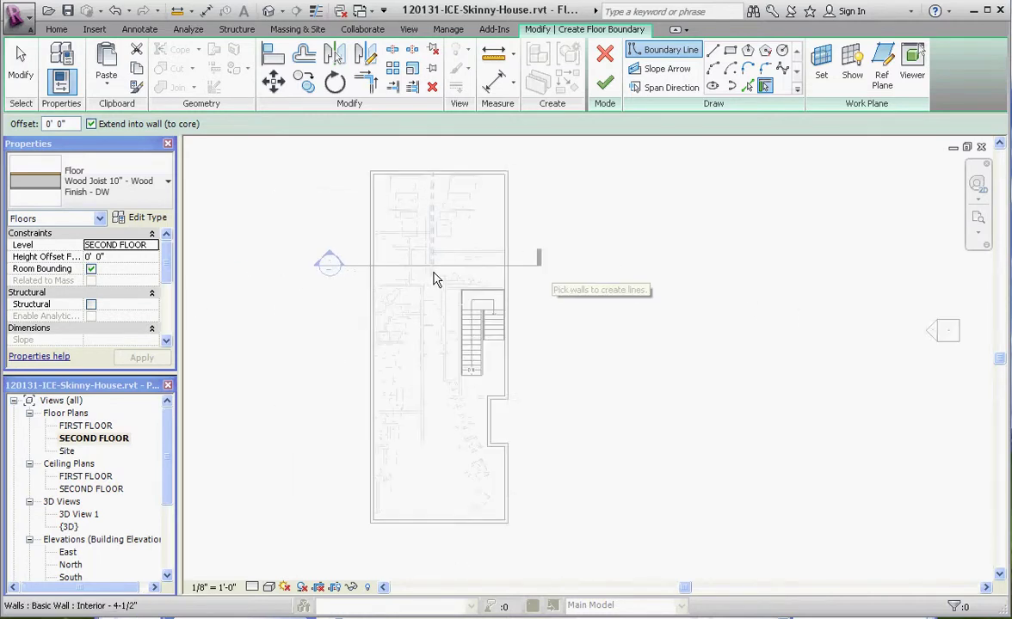
pyautogui.scroll(-2, 374, 284)
pyautogui.scroll(2, 395, 177)
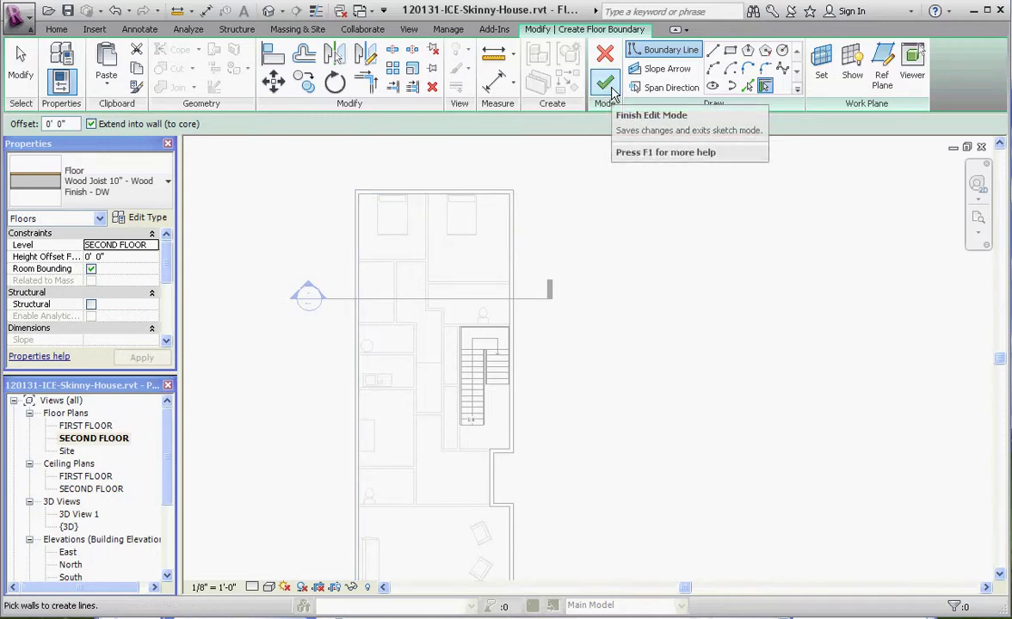
pyautogui.scroll(3, 400, 213)
pyautogui.scroll(2, 341, 182)
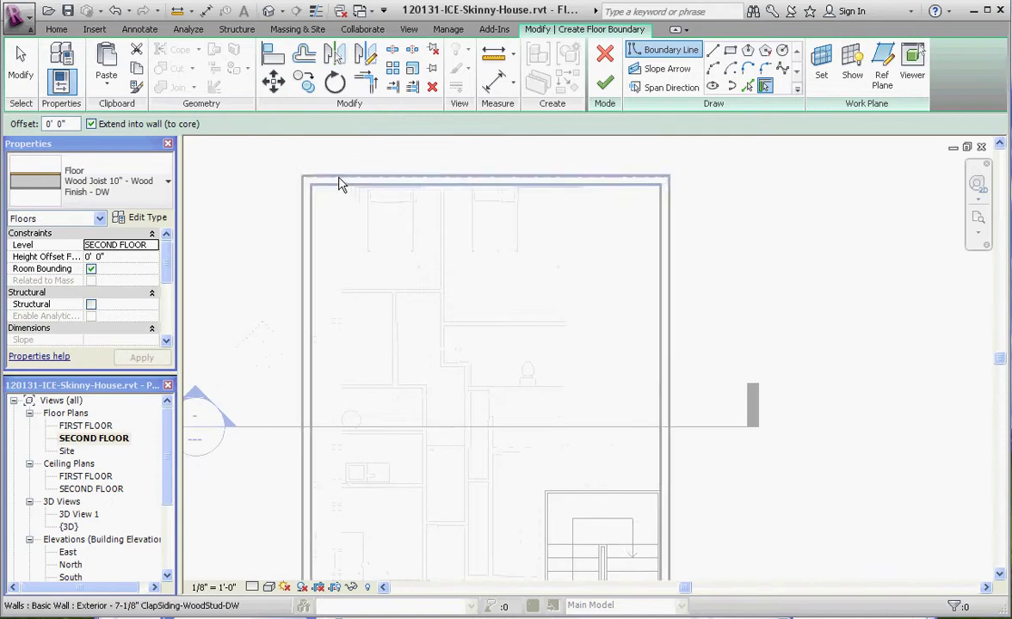
pyautogui.scroll(3, 339, 185)
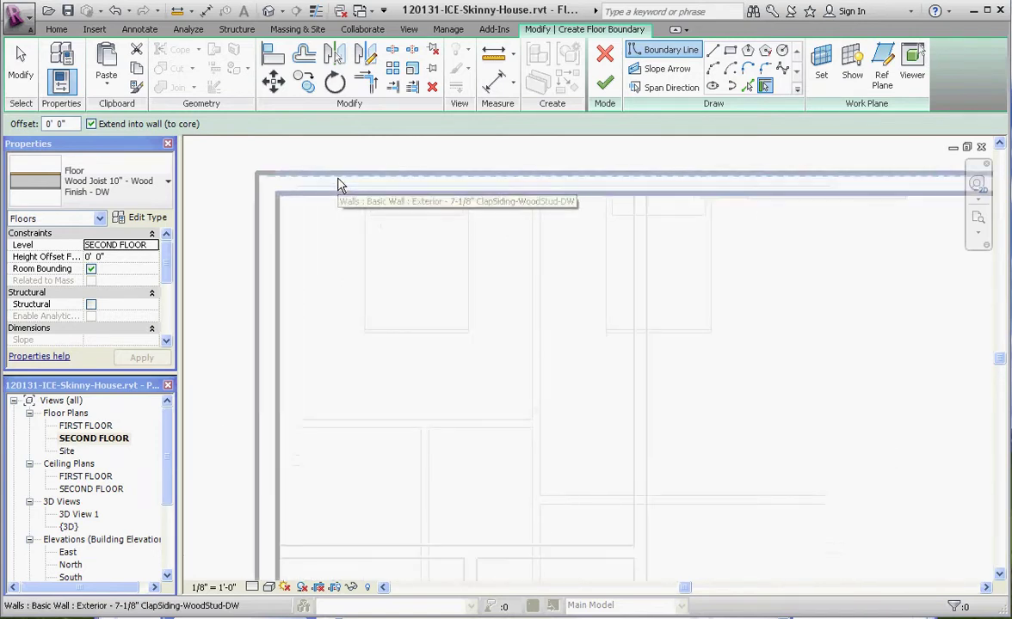
pyautogui.scroll(-2, 345, 189)
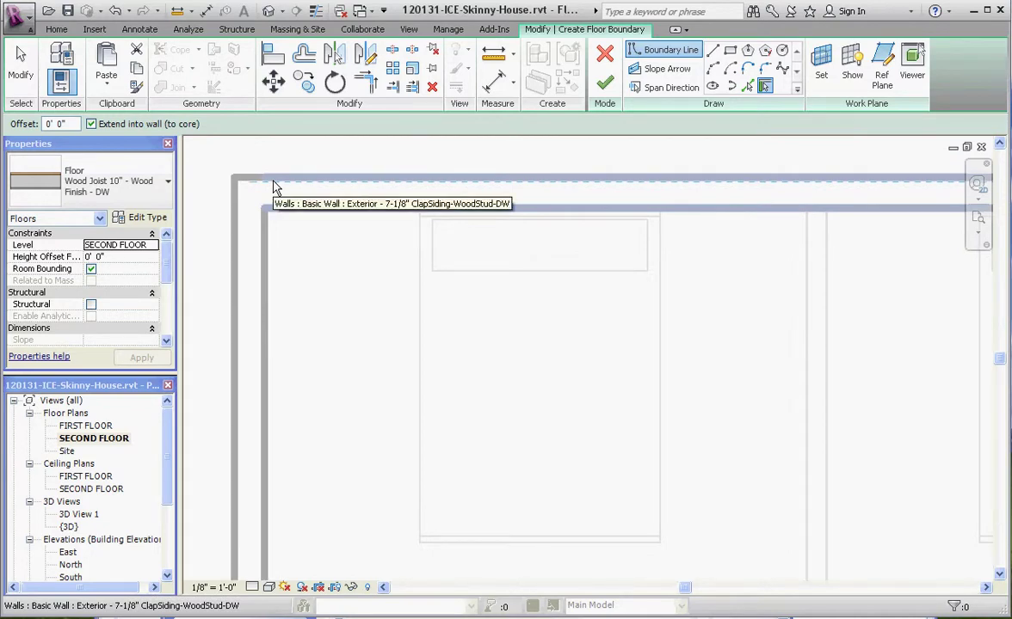
pyautogui.click(273, 187)
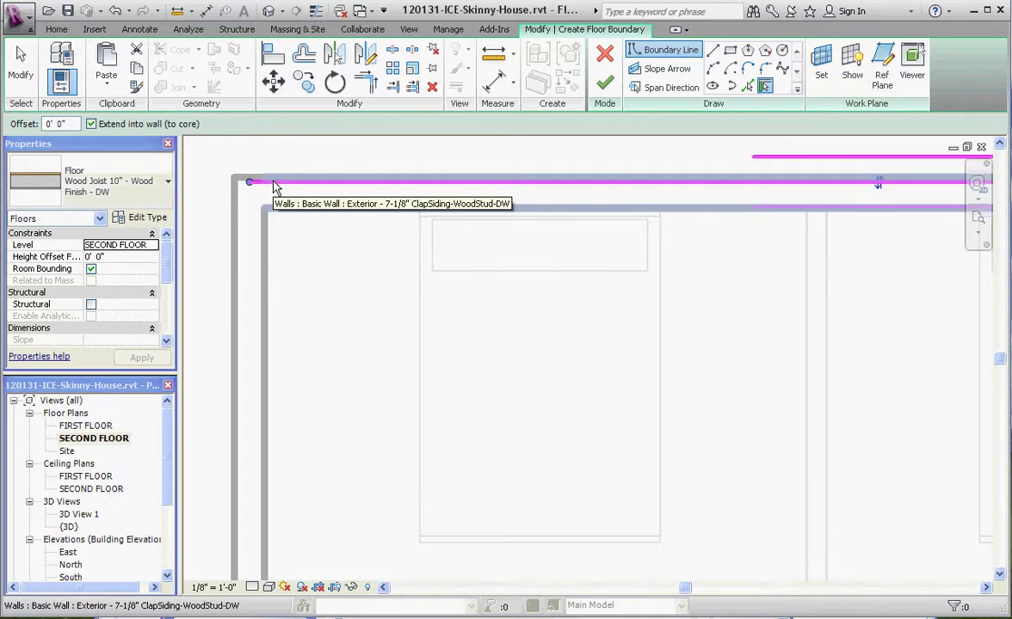
pyautogui.scroll(-8, 273, 182)
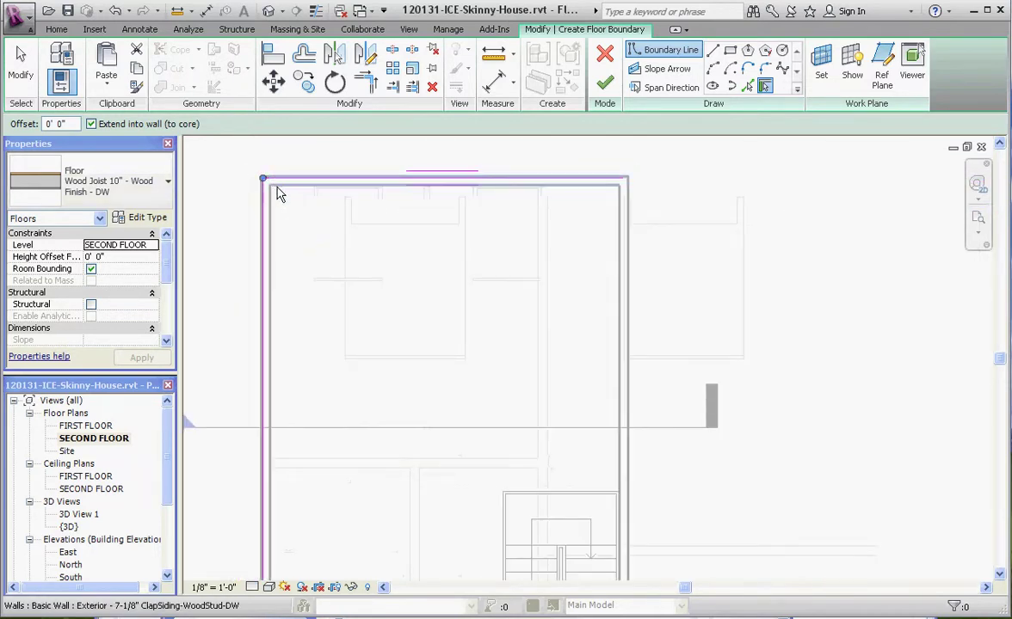
pyautogui.scroll(4, 259, 588)
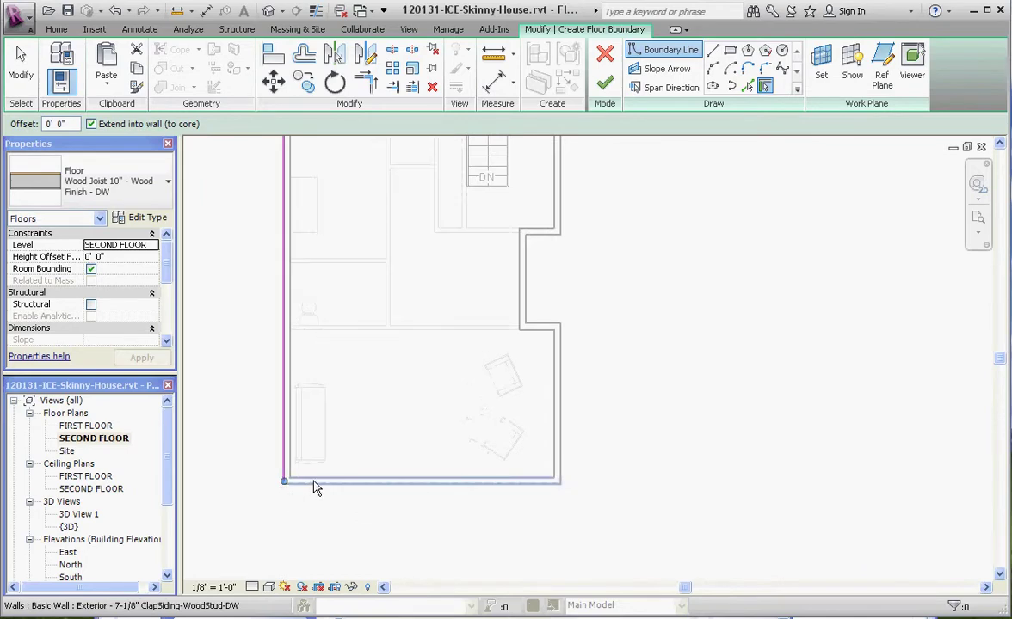
# - Add boundary lines from the plan's lower wall, both right-hand exterior walls, and the inner and upper walls of the recess
pyautogui.click(320, 478)
pyautogui.click(560, 456)
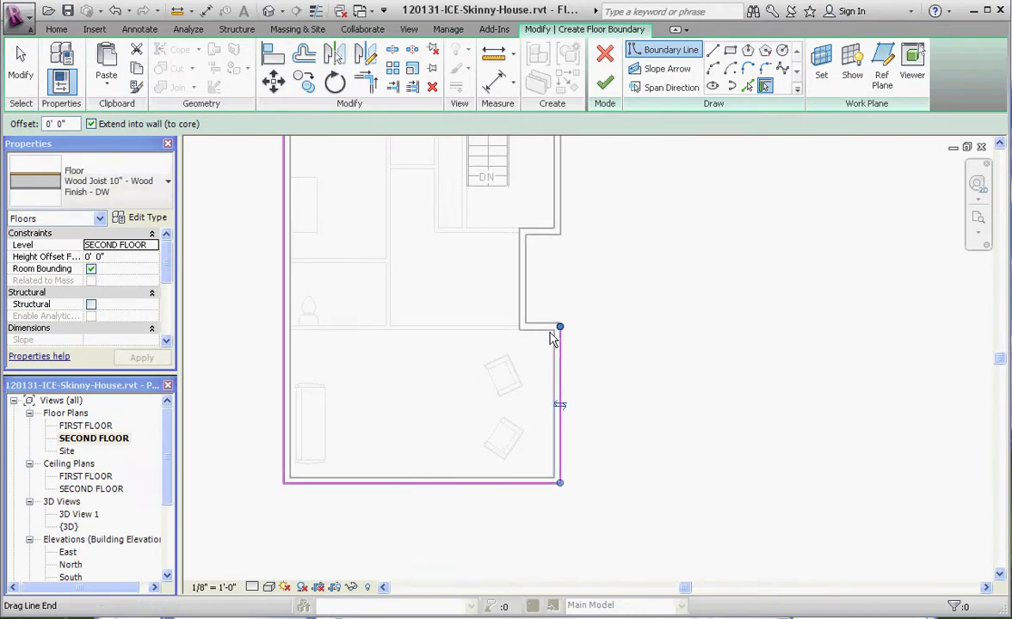
pyautogui.click(528, 293)
pyautogui.click(541, 234)
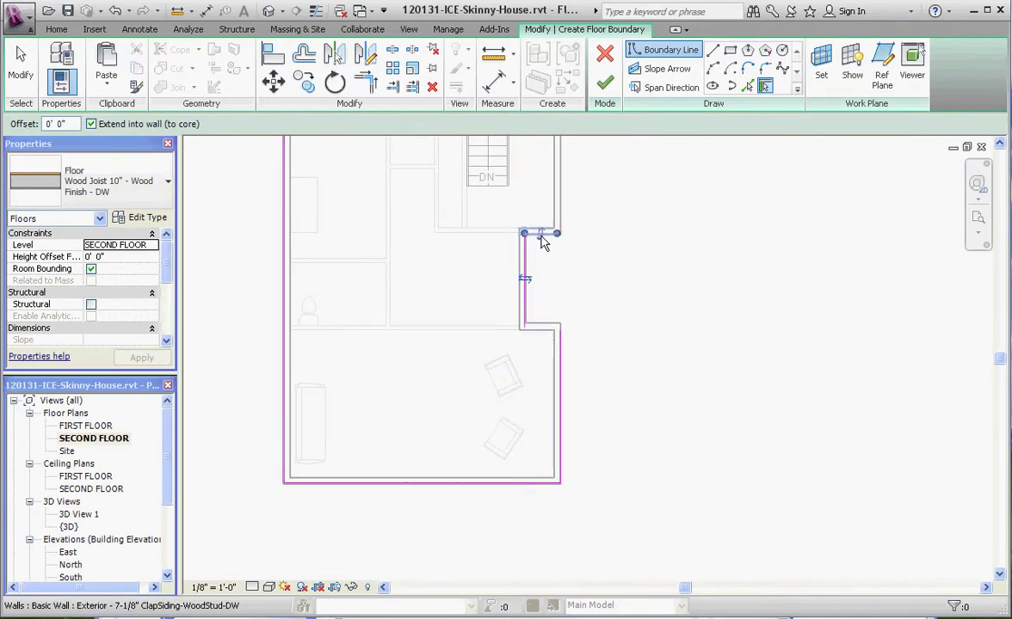
pyautogui.scroll(-3, 497, 487)
pyautogui.scroll(1, 558, 245)
pyautogui.click(538, 252)
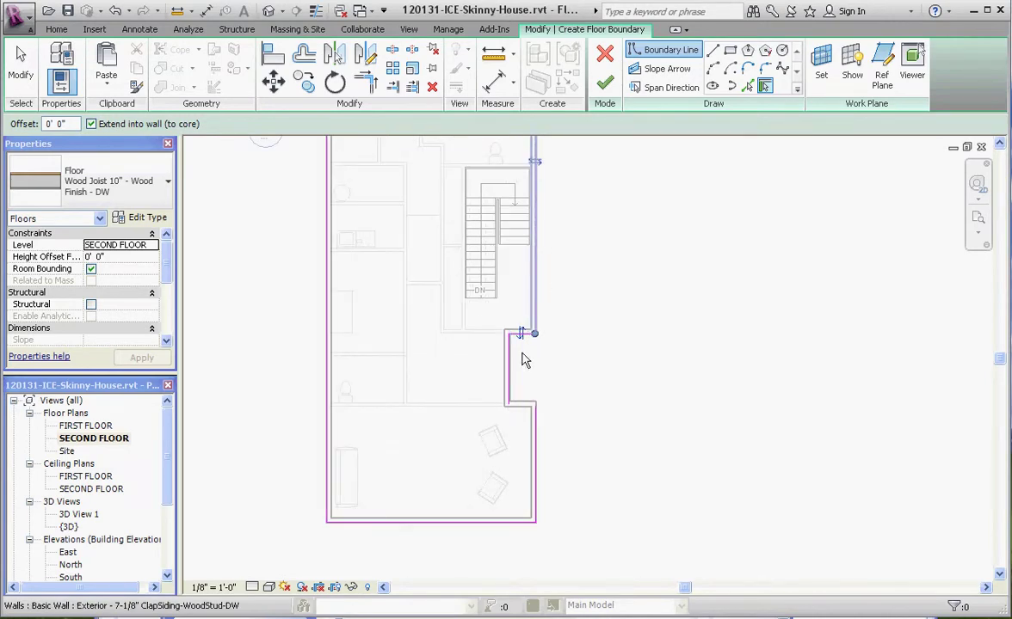
# - Close the floor boundary by picking the short wall on the lower side of the recess
pyautogui.scroll(-4, 515, 407)
pyautogui.scroll(4, 533, 179)
pyautogui.scroll(-3, 498, 203)
pyautogui.scroll(6, 524, 415)
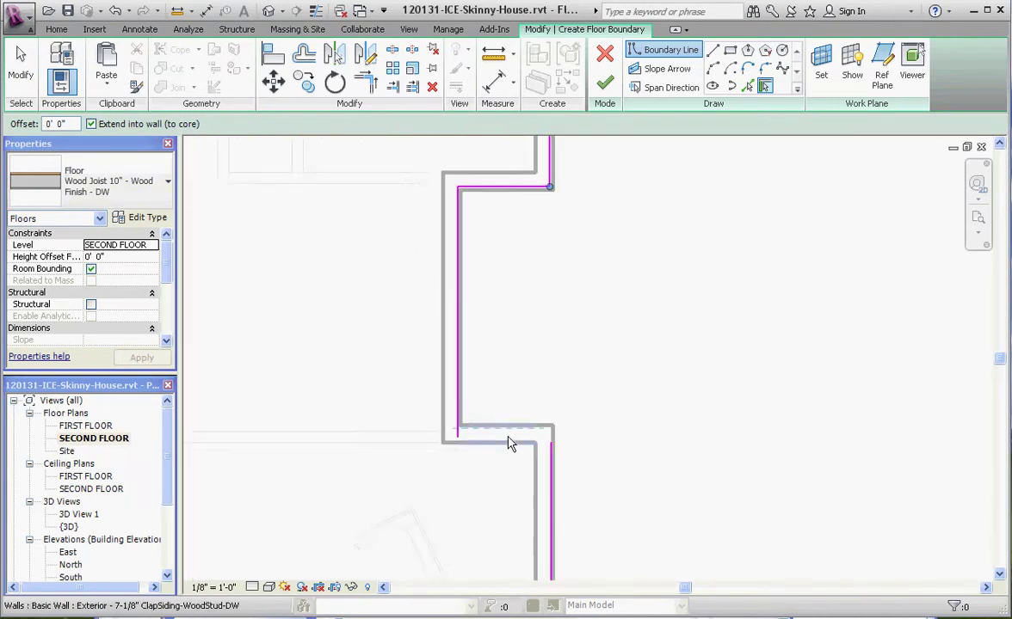
pyautogui.click(503, 427)
pyautogui.scroll(-4, 515, 311)
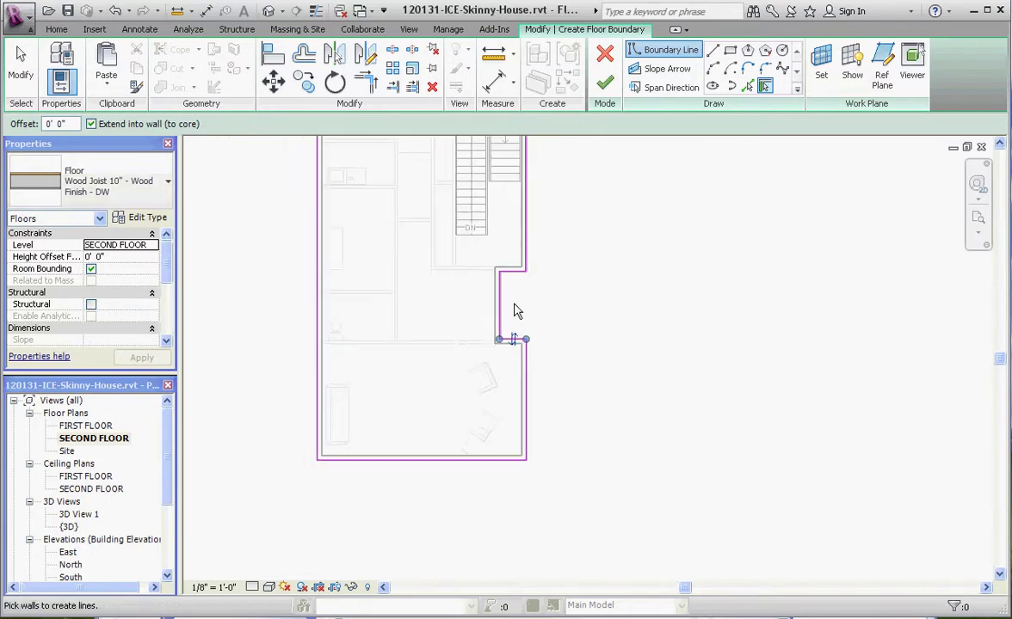
pyautogui.scroll(-2, 556, 487)
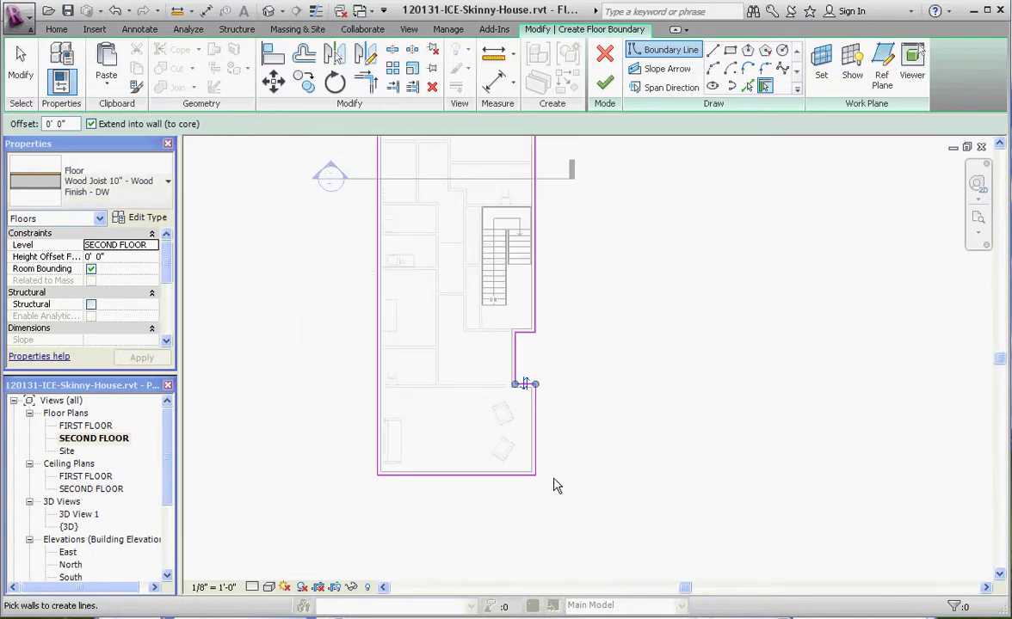
pyautogui.scroll(-2, 598, 321)
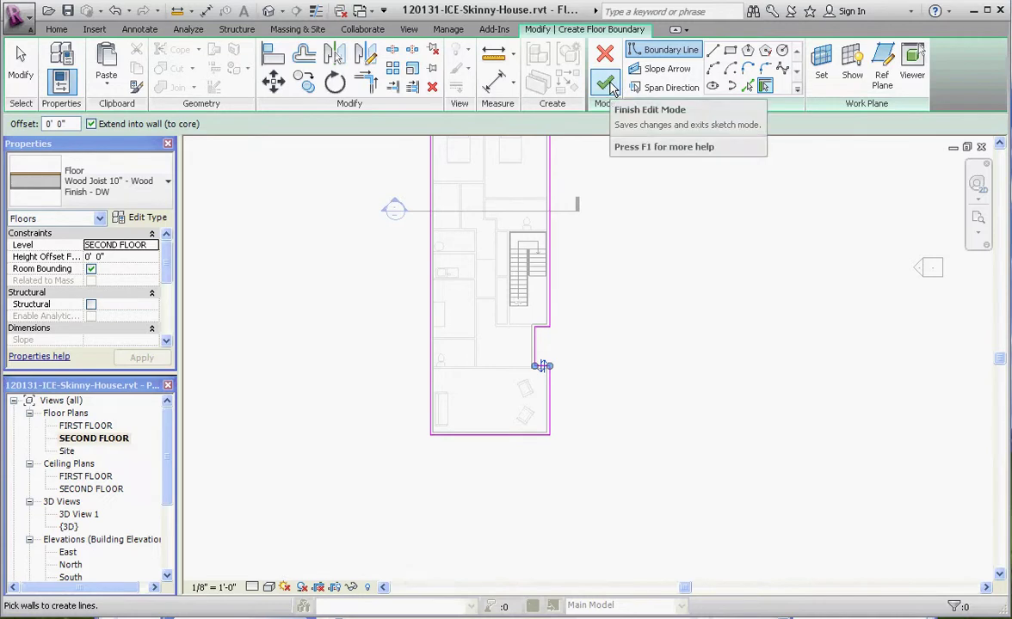
# - Finish the floor sketch, attach the walls below to the floor's bottom, and join geometry to cut the overlap out of the walls
pyautogui.click(608, 86)
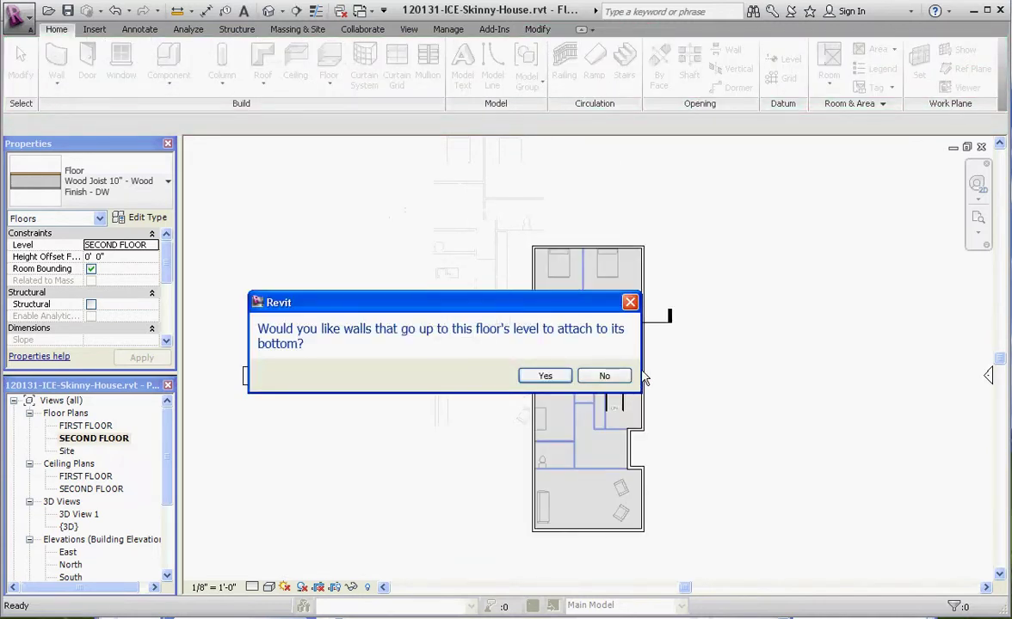
pyautogui.click(547, 378)
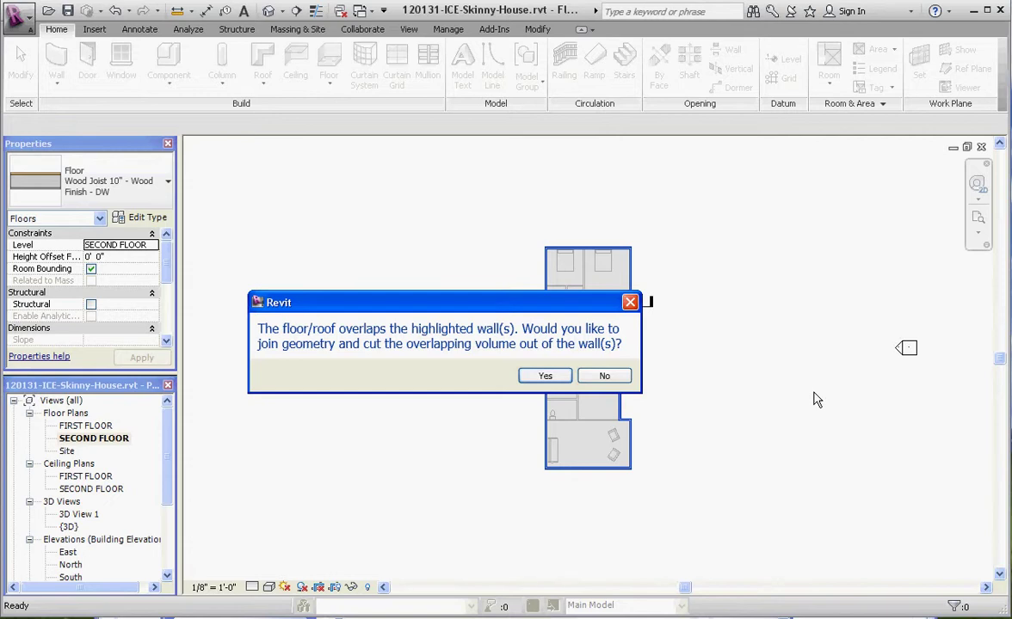
pyautogui.click(547, 376)
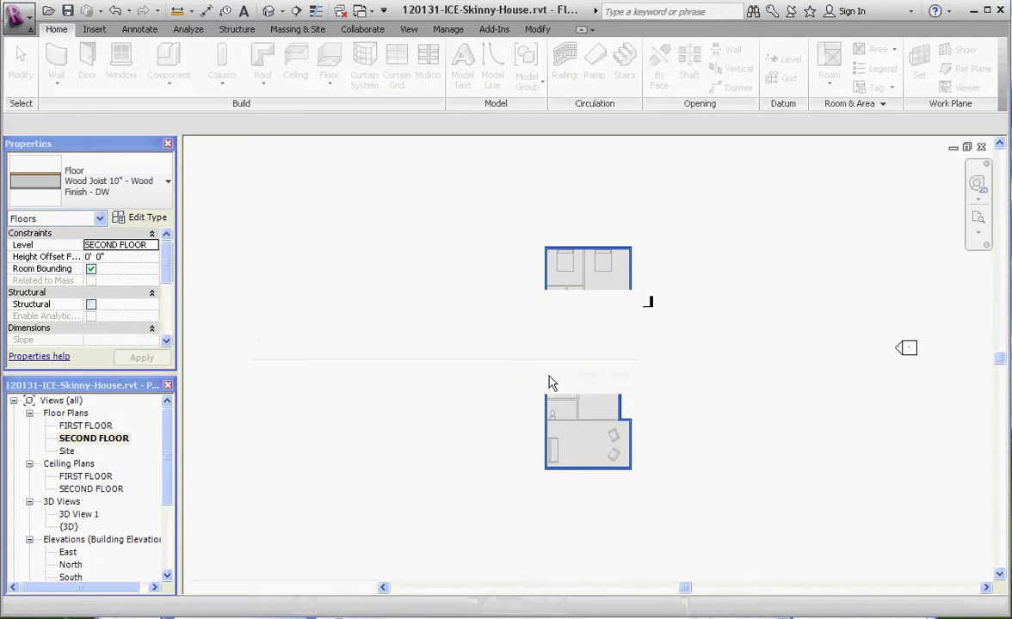
pyautogui.click(590, 399)
# - Open the building section from its marker in the plan and examine where the second floor meets the walls
pyautogui.scroll(4, 448, 221)
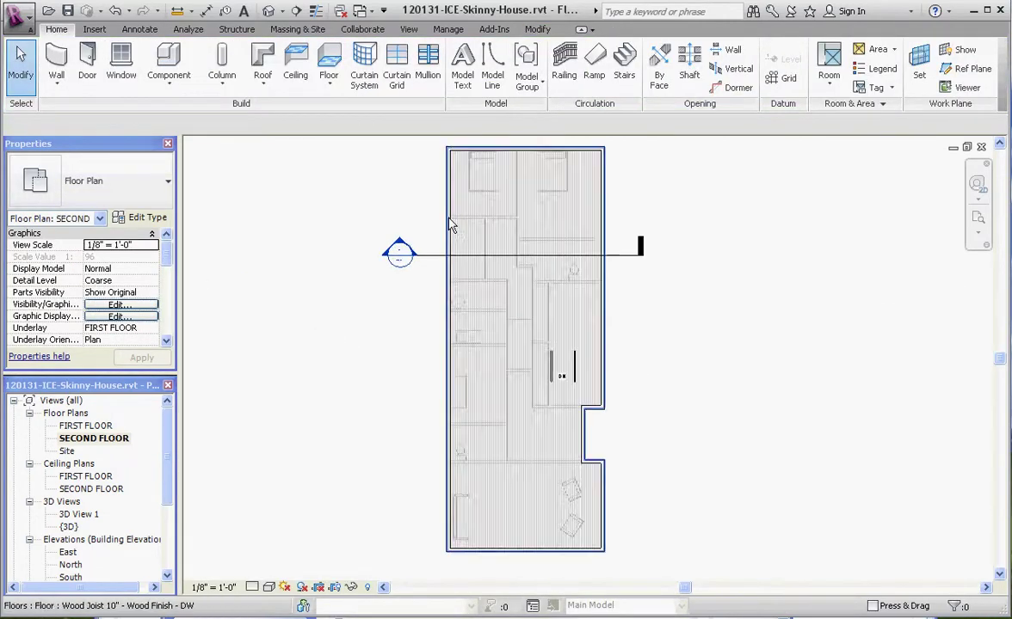
pyautogui.doubleClick(387, 252)
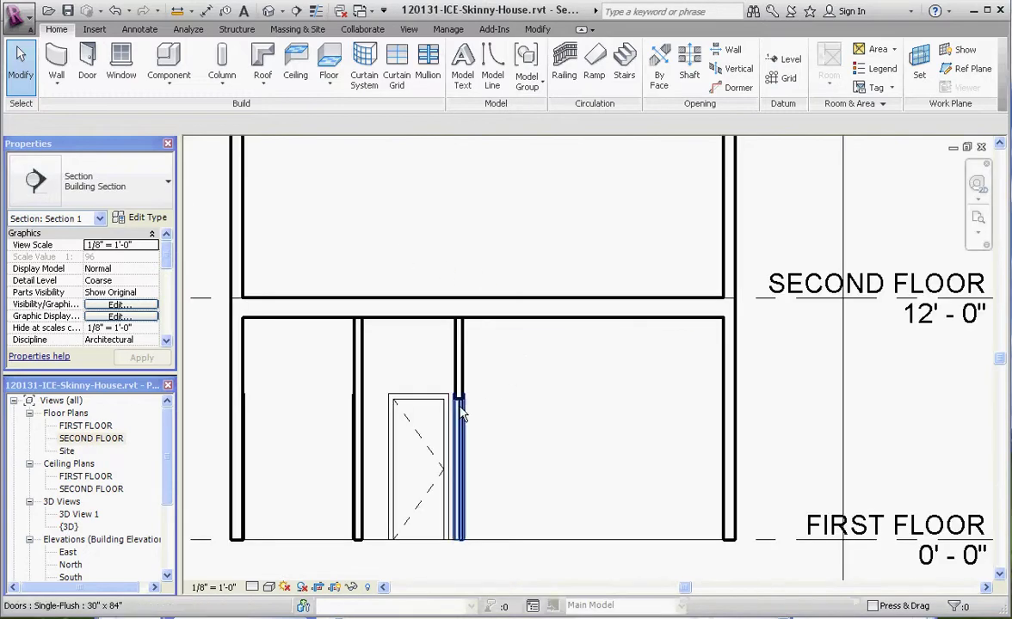
pyautogui.scroll(-3, 493, 339)
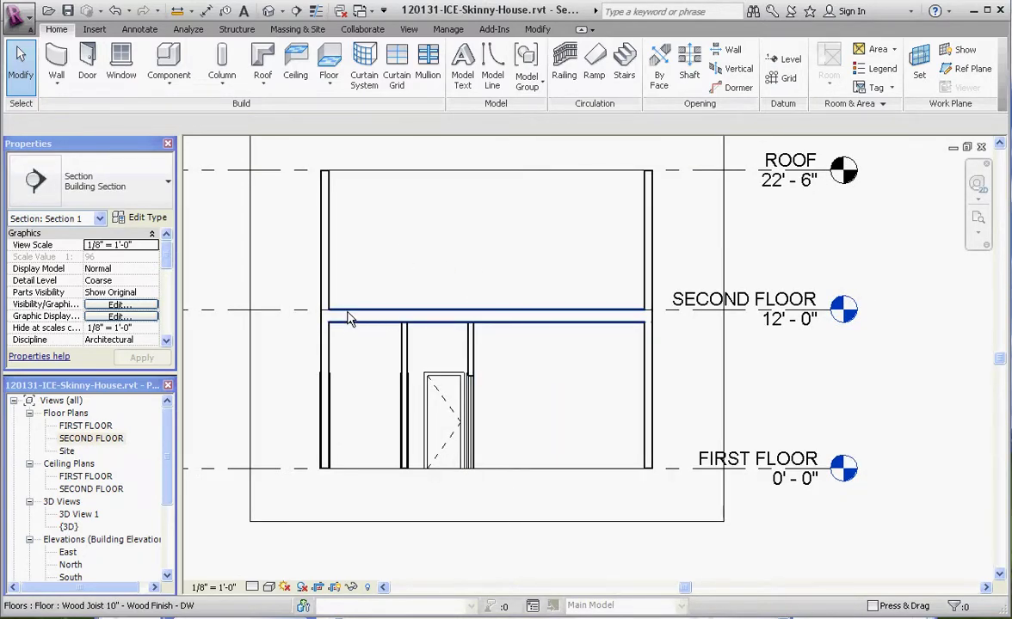
pyautogui.scroll(2, 349, 320)
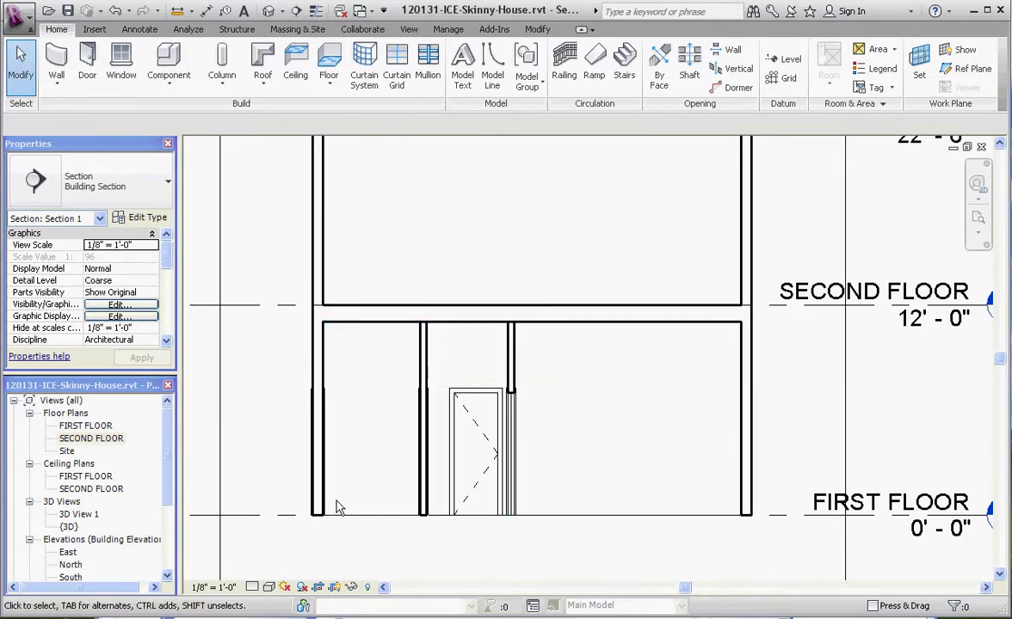
# - Set the section view's scale to 12" = 1'-0"
pyautogui.click(213, 588)
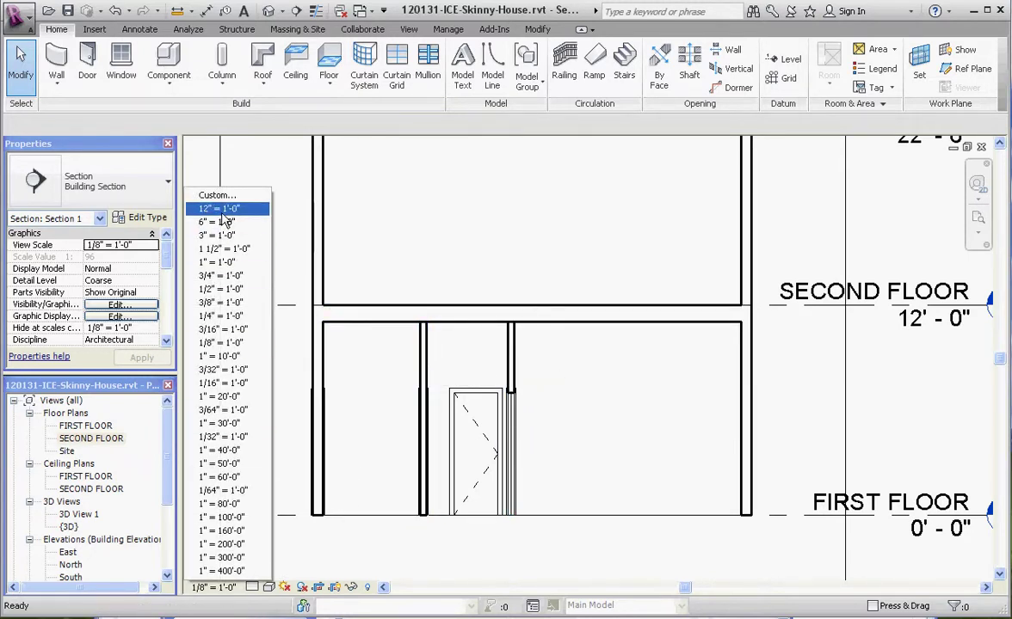
pyautogui.click(222, 209)
pyautogui.scroll(4, 544, 476)
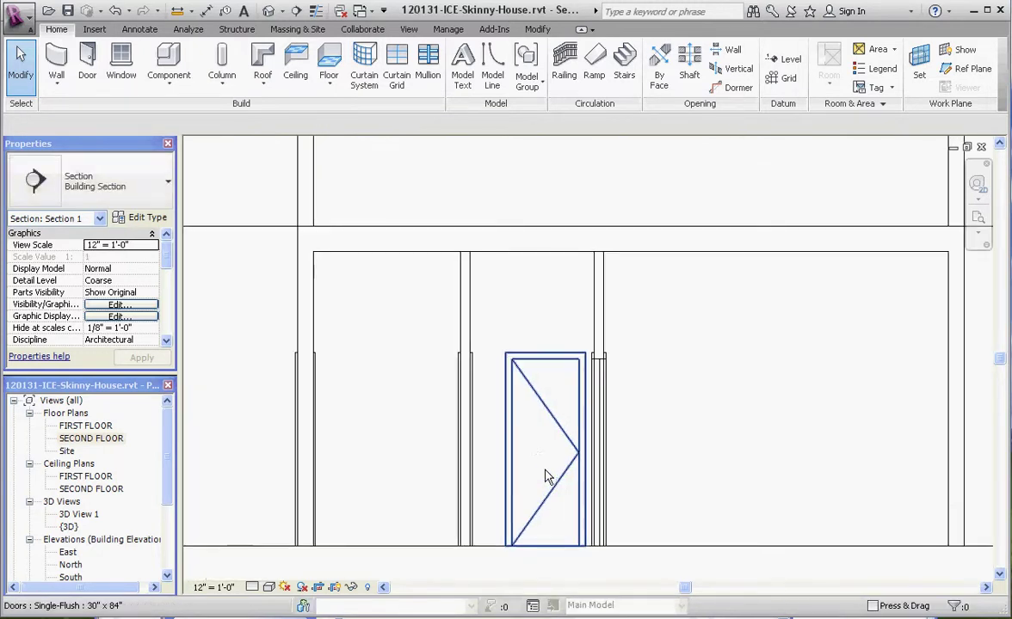
# - Set the section view's detail level to Medium
pyautogui.scroll(1, 378, 570)
pyautogui.click(253, 588)
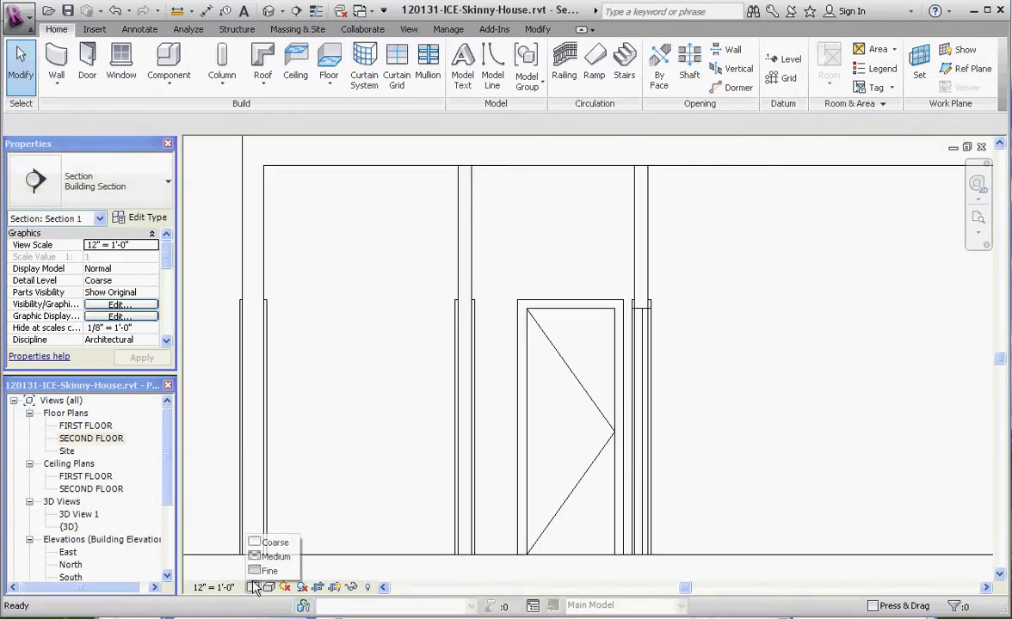
pyautogui.click(275, 557)
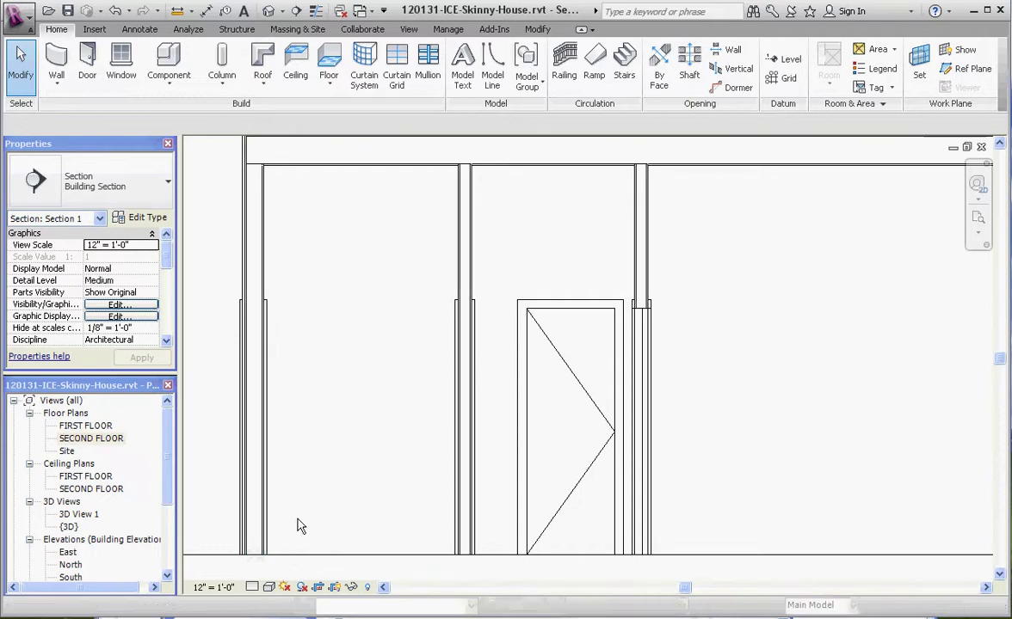
# - Examine how the interior walls meet the underside layers of the second floor in the section
pyautogui.scroll(-2, 282, 513)
pyautogui.scroll(1, 408, 507)
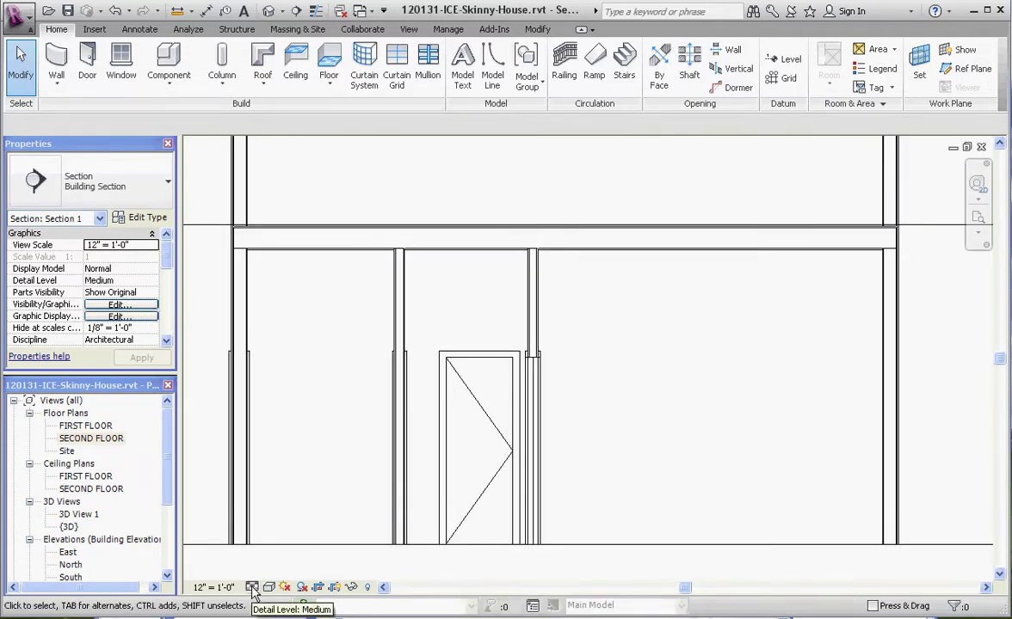
pyautogui.scroll(3, 416, 258)
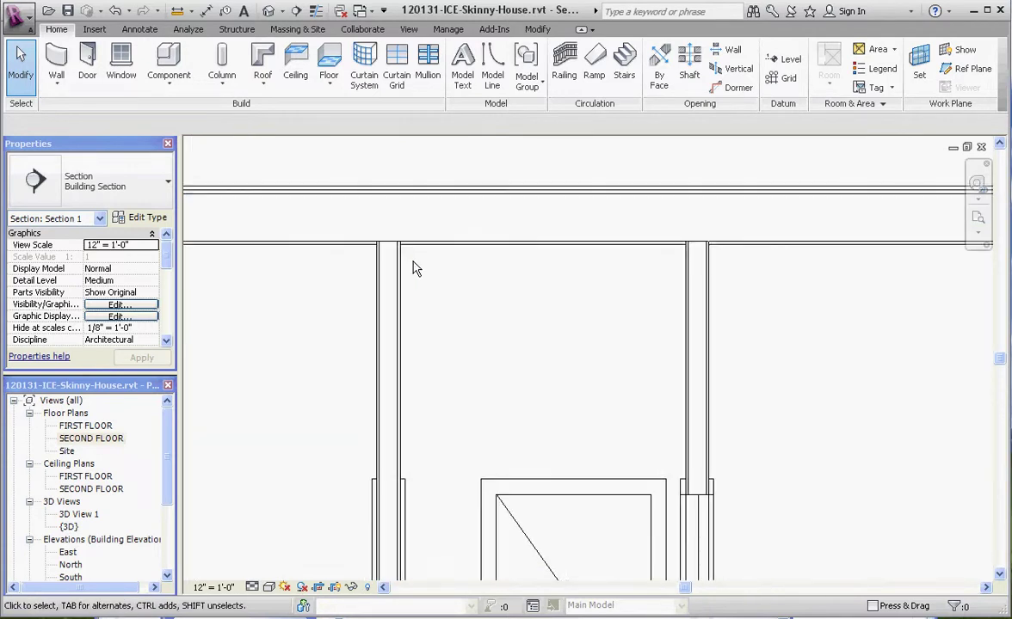
pyautogui.scroll(4, 392, 258)
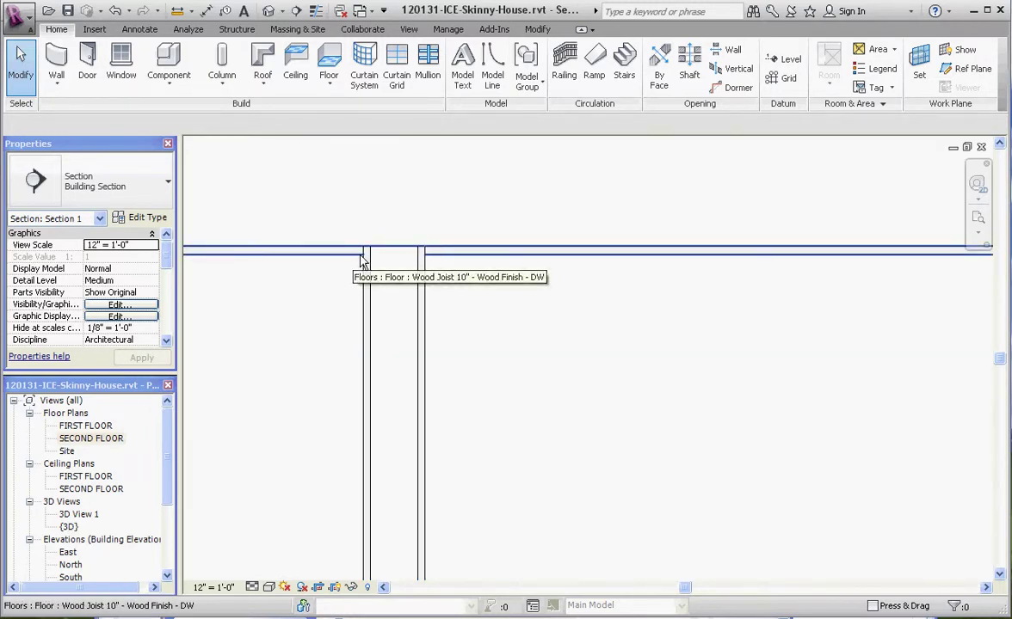
pyautogui.scroll(-5, 386, 267)
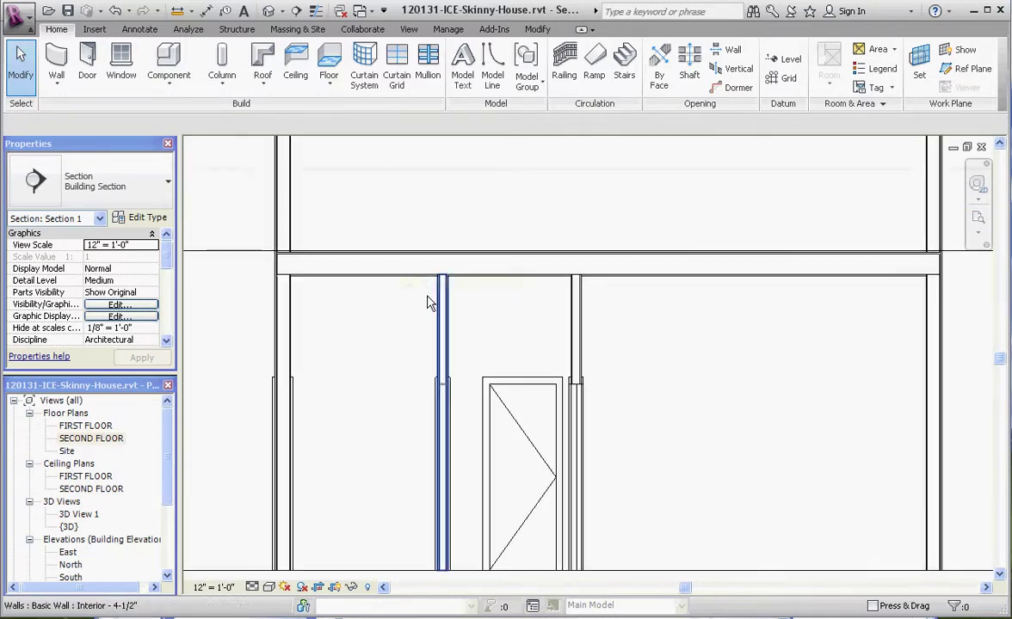
pyautogui.scroll(2, 318, 278)
pyautogui.scroll(-1, 273, 274)
# - Examine how the floor's finish, joist and gypsum layers join the exterior wall at the SECOND FLOOR level
pyautogui.scroll(4, 259, 264)
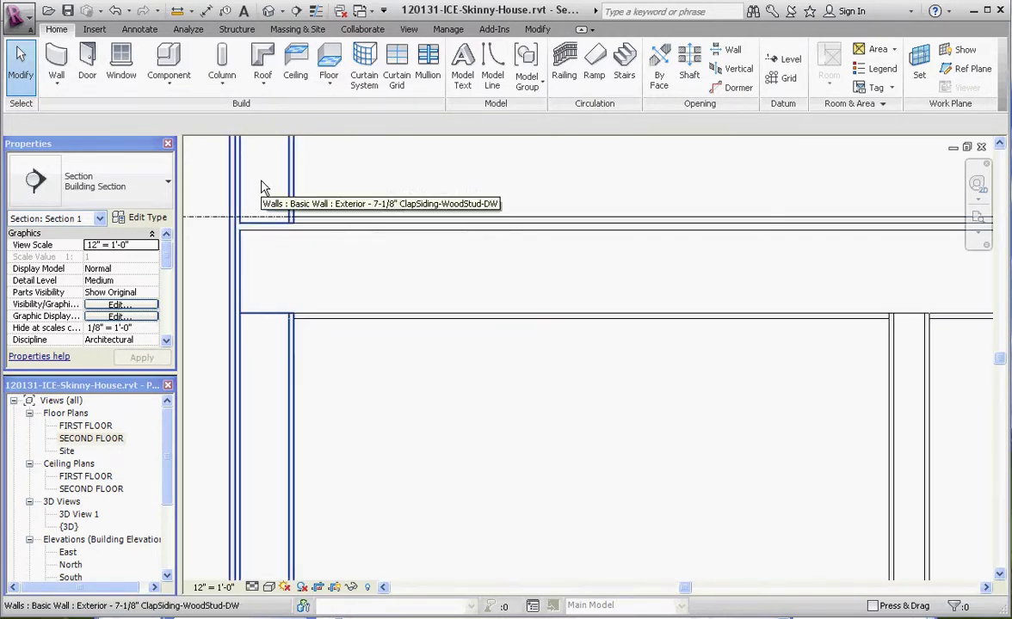
pyautogui.scroll(-1, 336, 376)
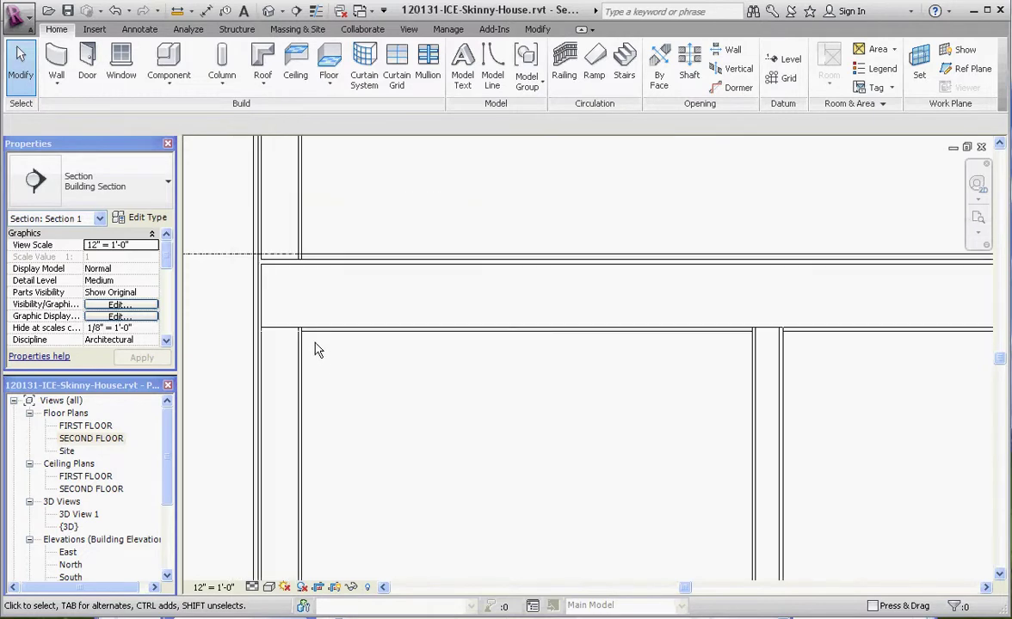
pyautogui.scroll(3, 282, 276)
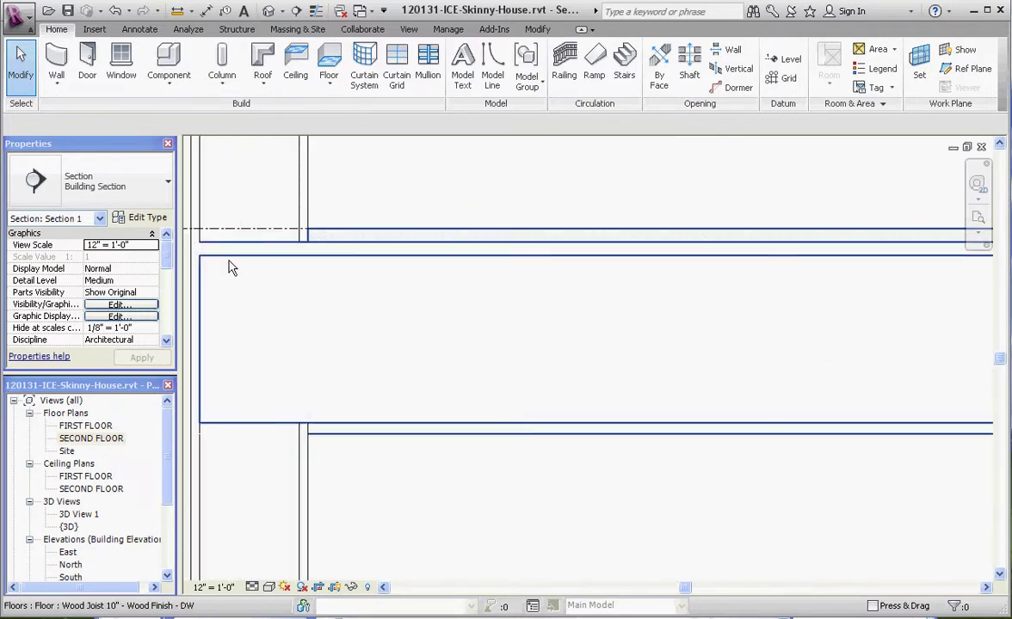
pyautogui.scroll(-1, 230, 265)
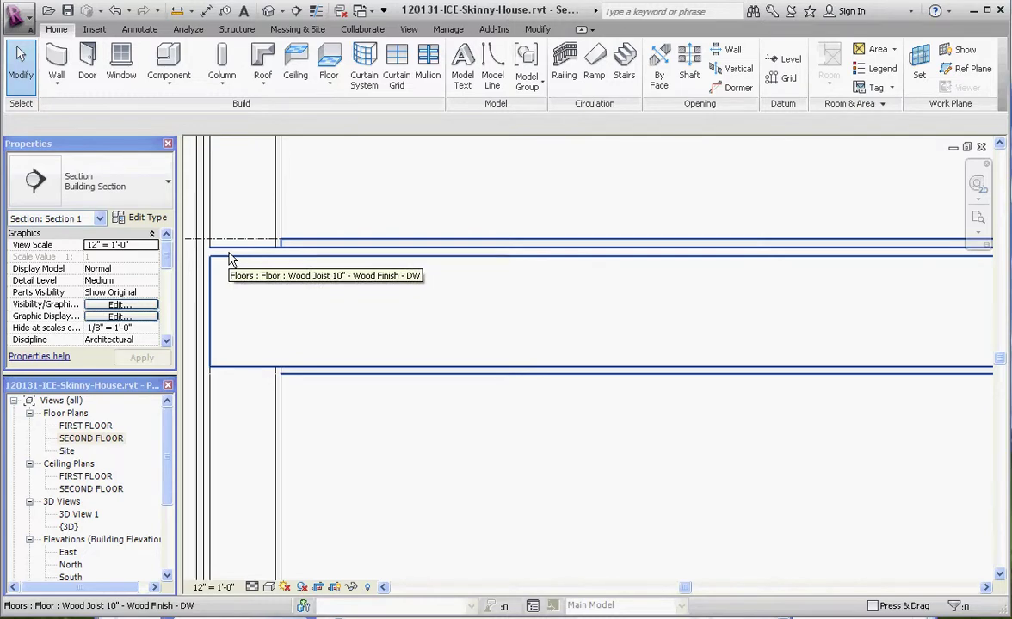
pyautogui.scroll(-4, 283, 234)
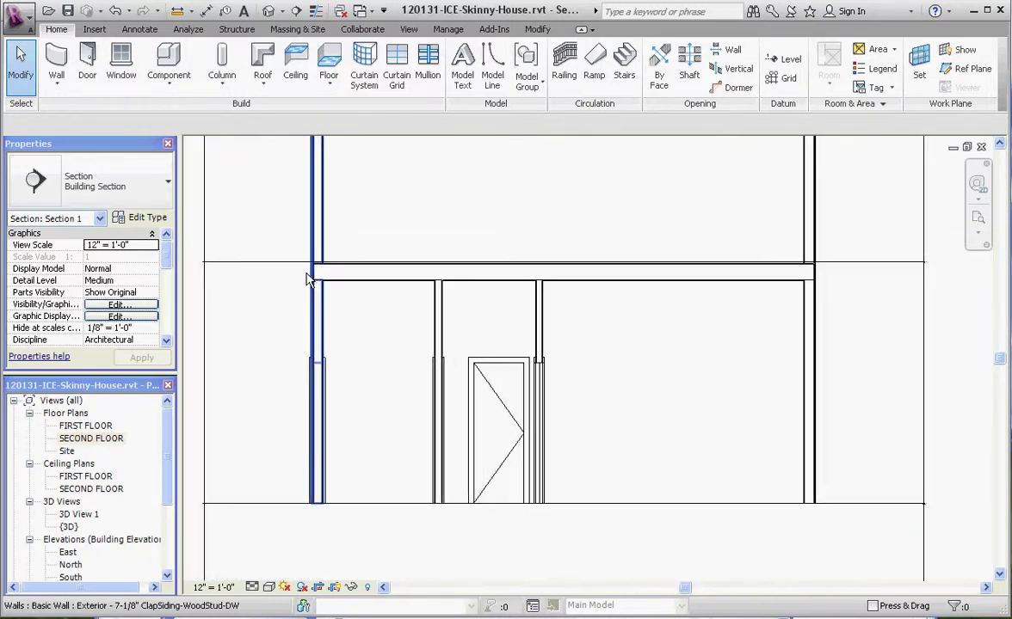
pyautogui.scroll(5, 307, 277)
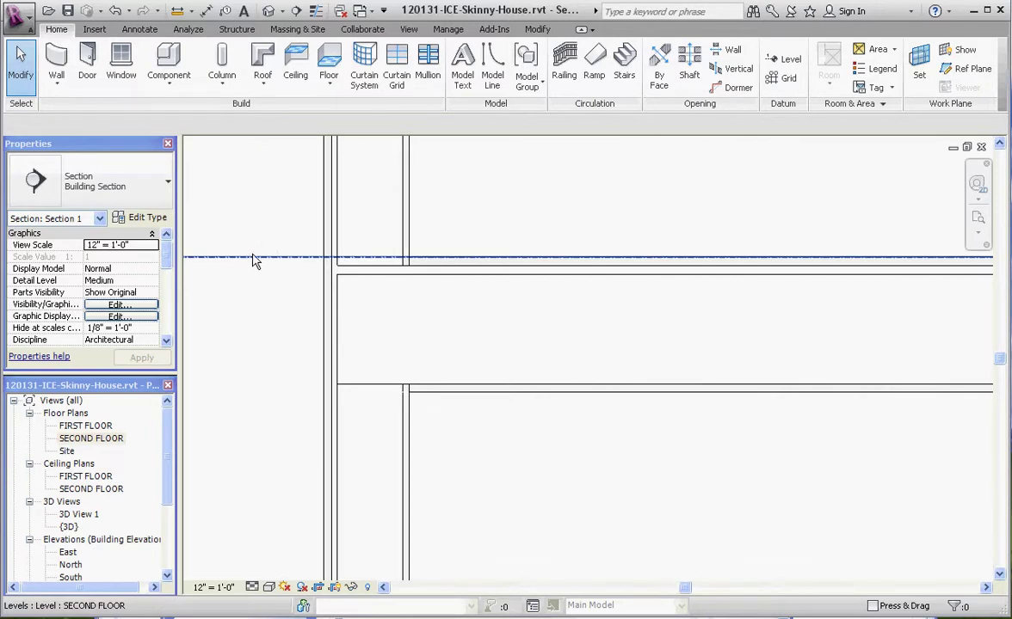
pyautogui.scroll(-2, 215, 256)
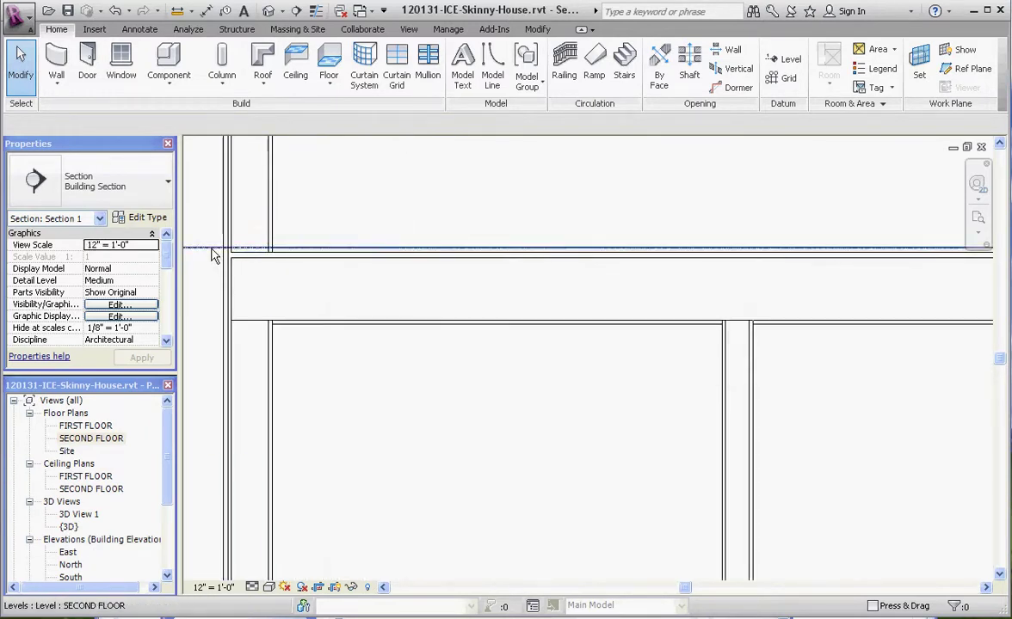
pyautogui.scroll(2, 215, 255)
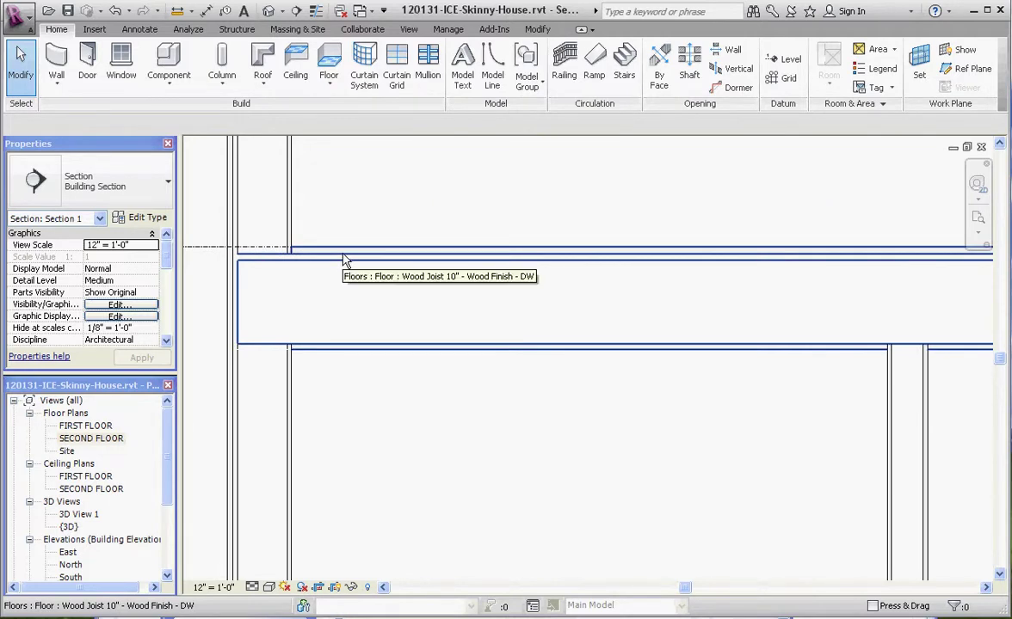
pyautogui.scroll(-3, 332, 343)
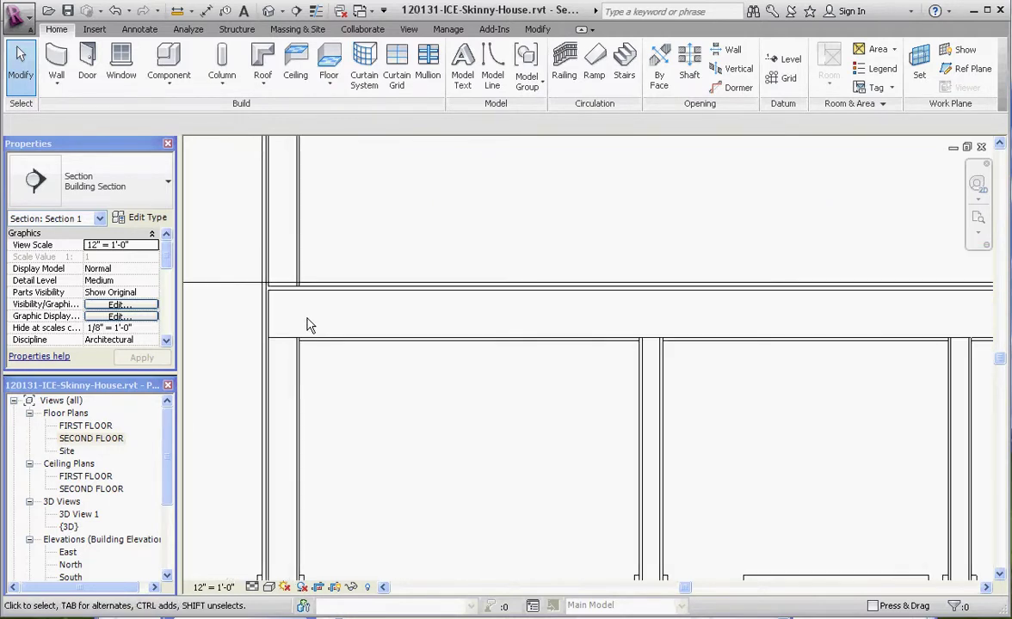
pyautogui.scroll(-3, 327, 311)
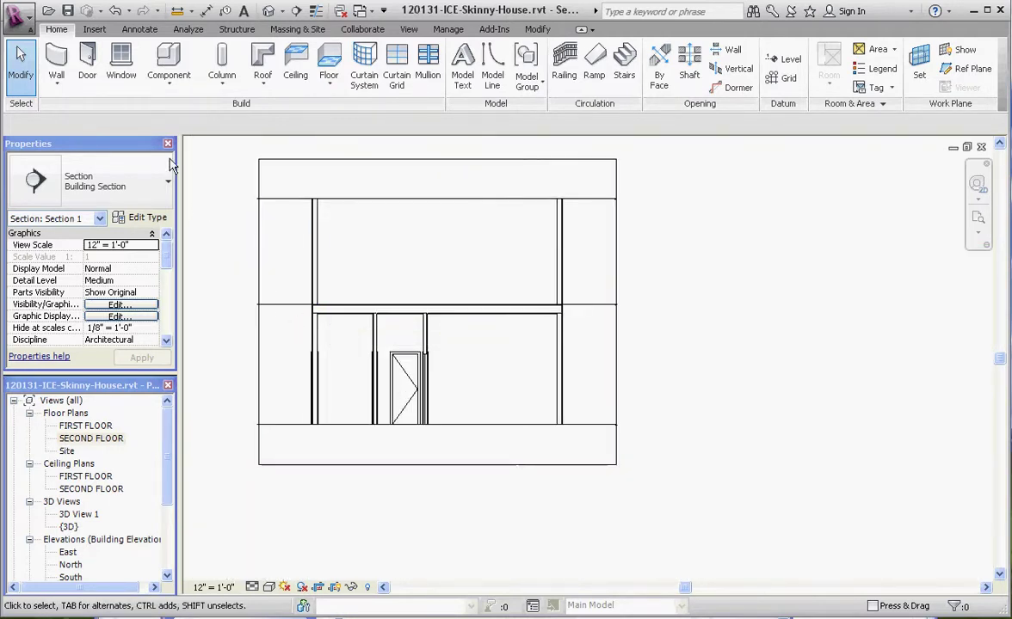